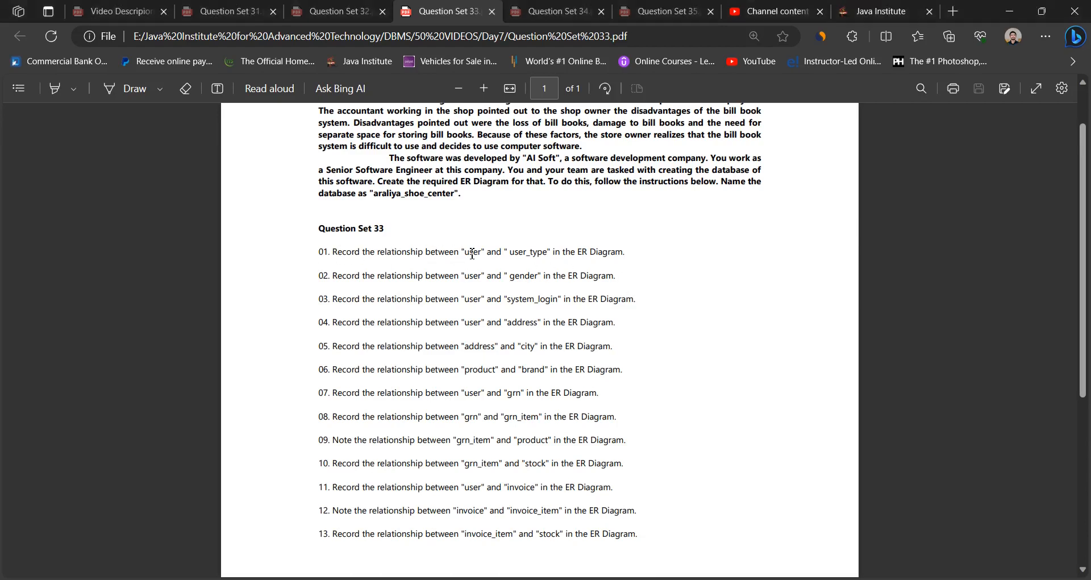
- Check question 1 in the PDF, and in MySQL Workbench move the user_type table closer beneath the user table
left_click_drag(510, 253, 551, 253)
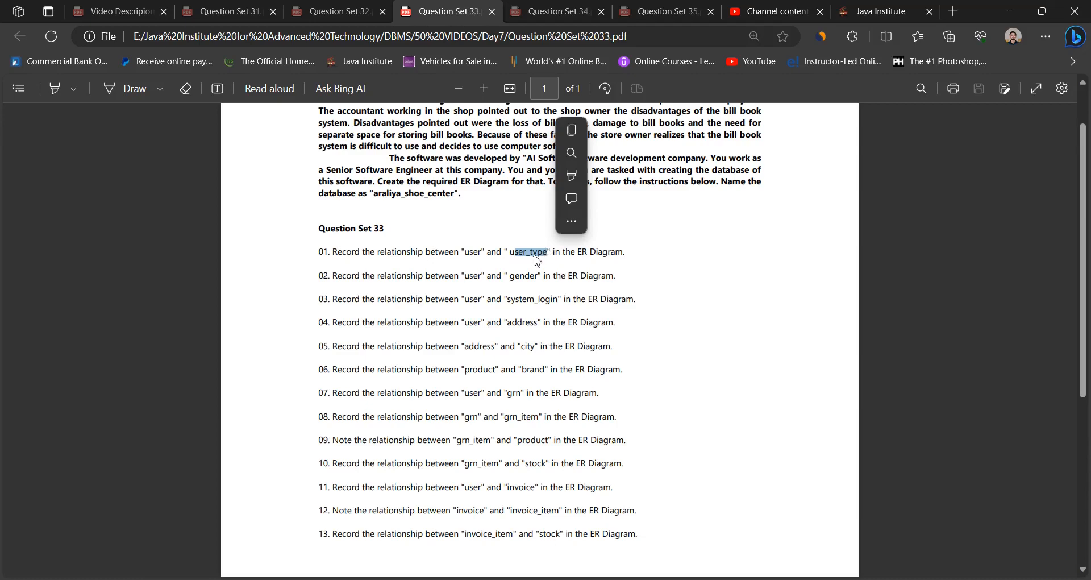
left_click(537, 256)
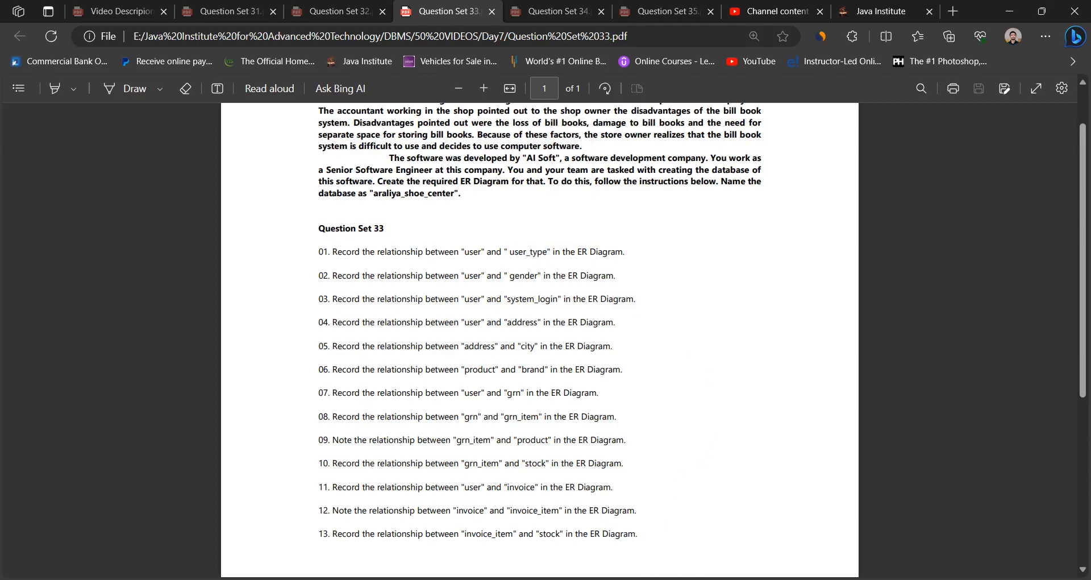
left_click(656, 579)
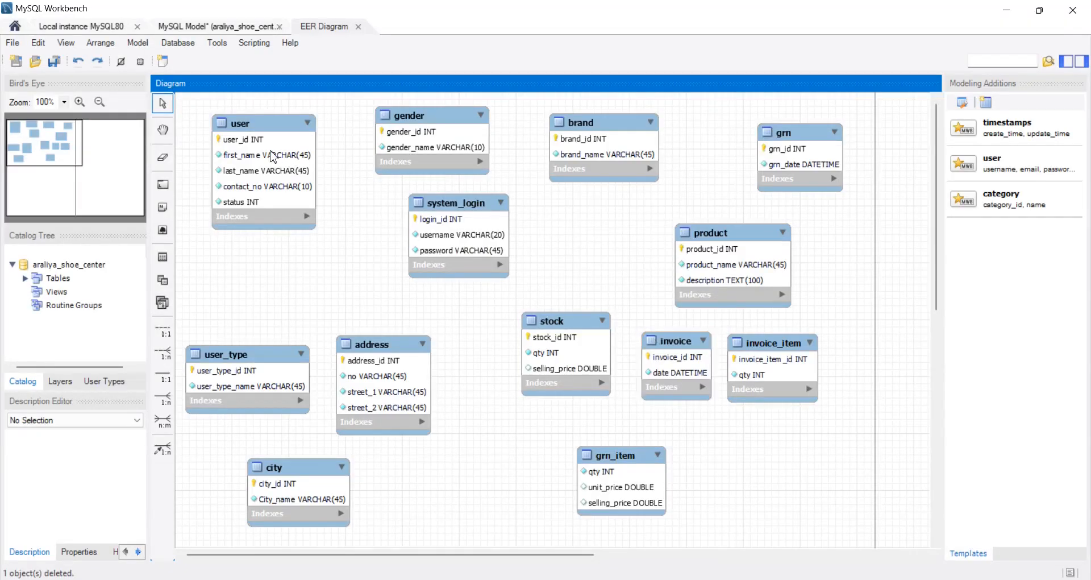
mouse_move(272, 185)
left_mouse_down()
mouse_move(269, 169)
mouse_move(272, 191)
left_mouse_up()
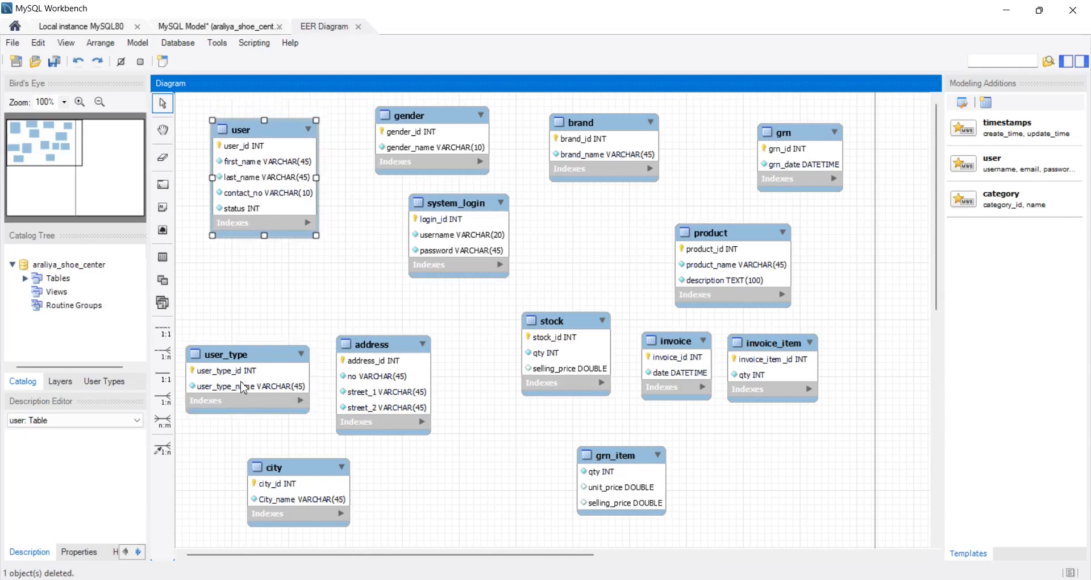
left_click_drag(244, 387, 244, 359)
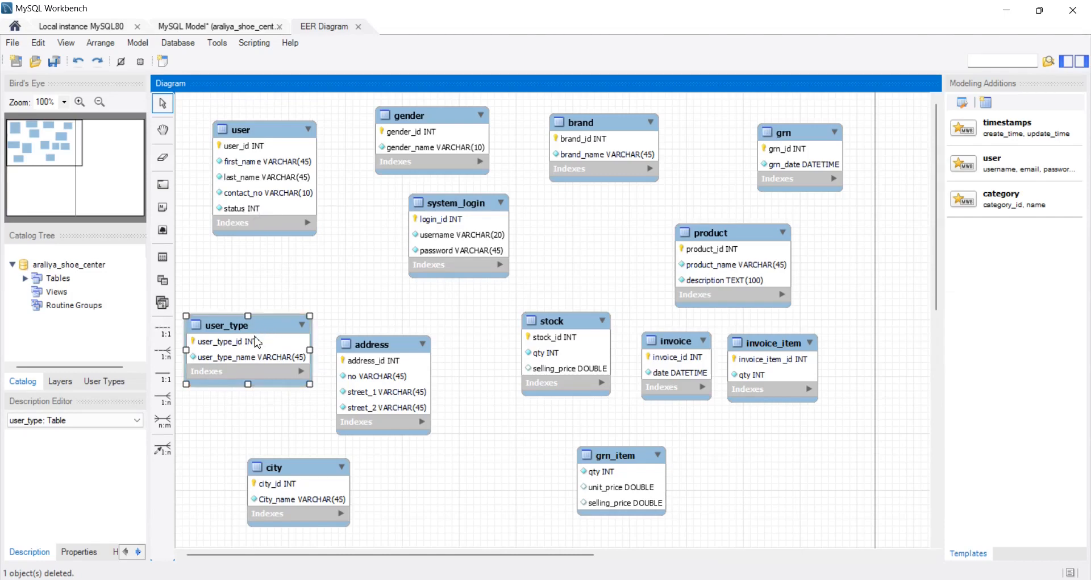
left_click_drag(255, 341, 256, 332)
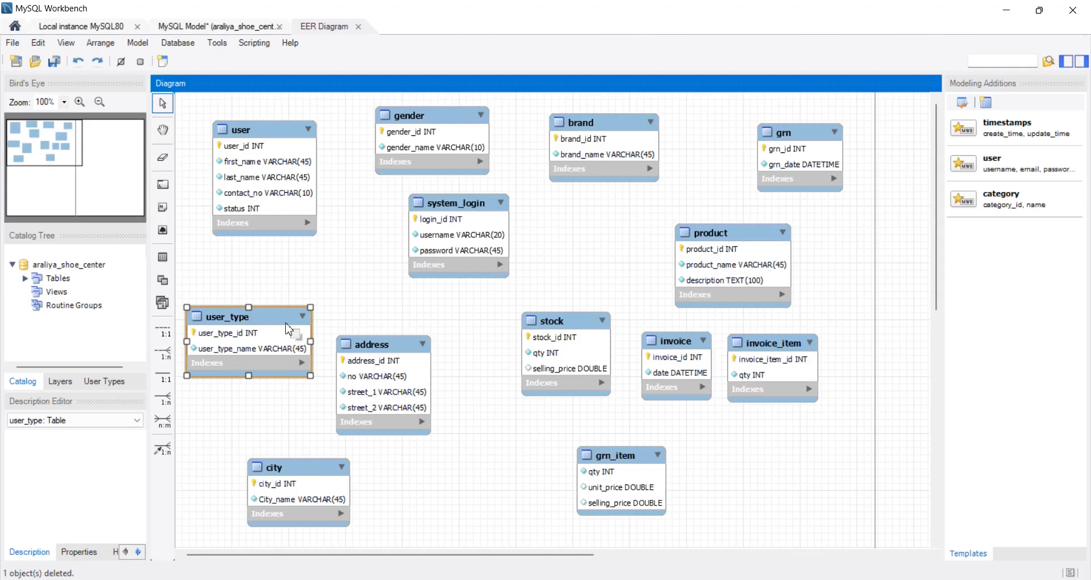
- Create a non-identifying 1:n relationship from user to user_type, and adjust the spacing between the two tables
left_click(162, 352)
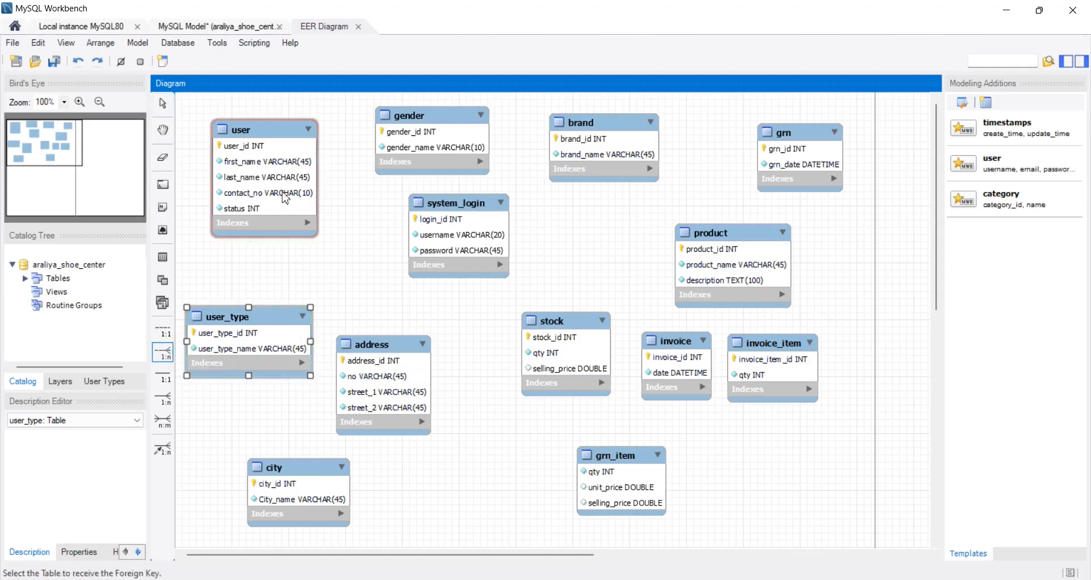
left_click(286, 197)
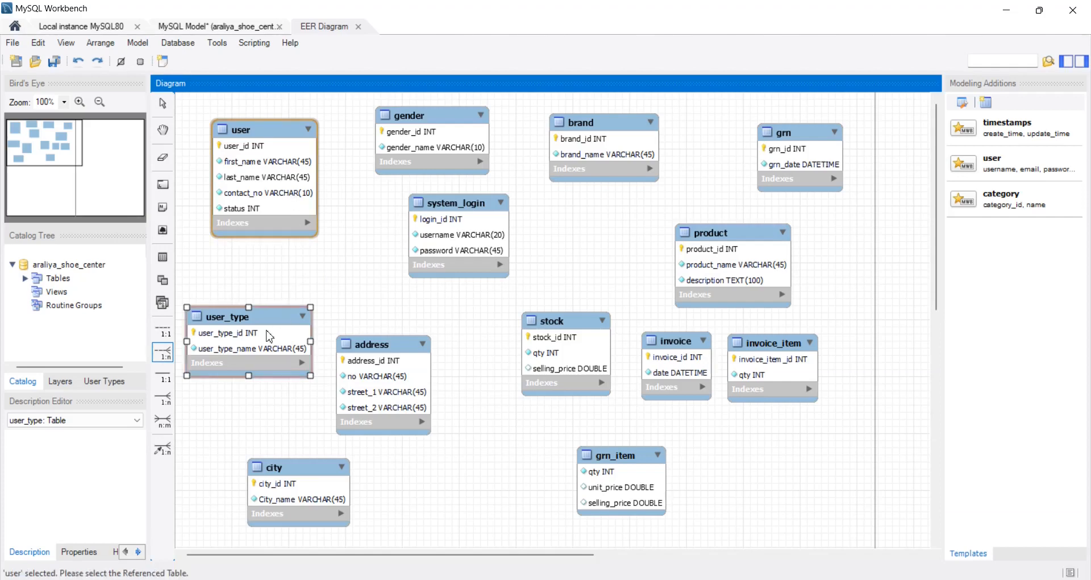
left_click(266, 336)
left_click_drag(275, 335, 278, 344)
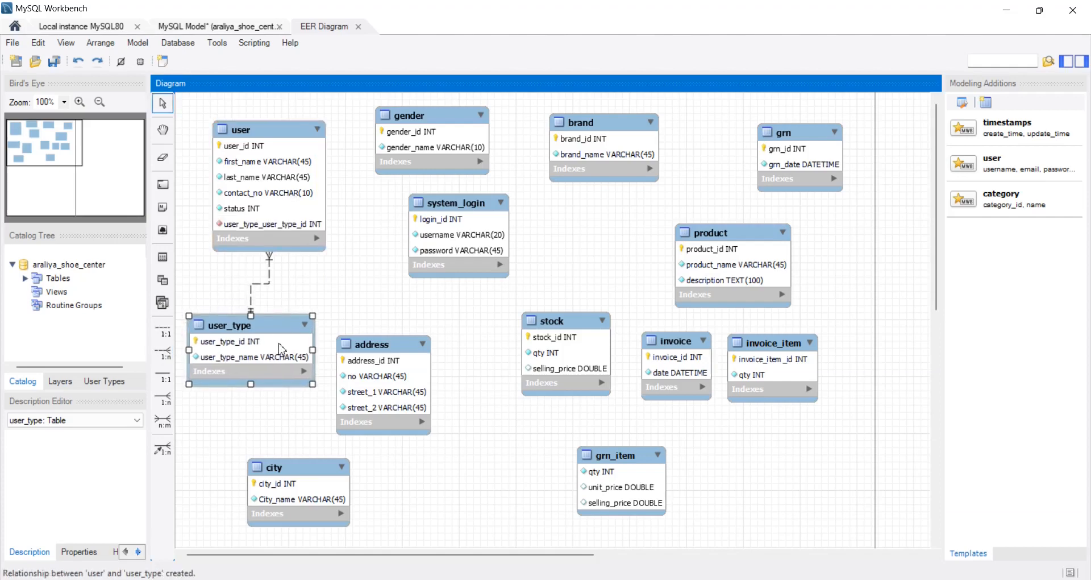
mouse_move(304, 230)
left_mouse_down()
mouse_move(295, 202)
mouse_move(296, 224)
left_mouse_up()
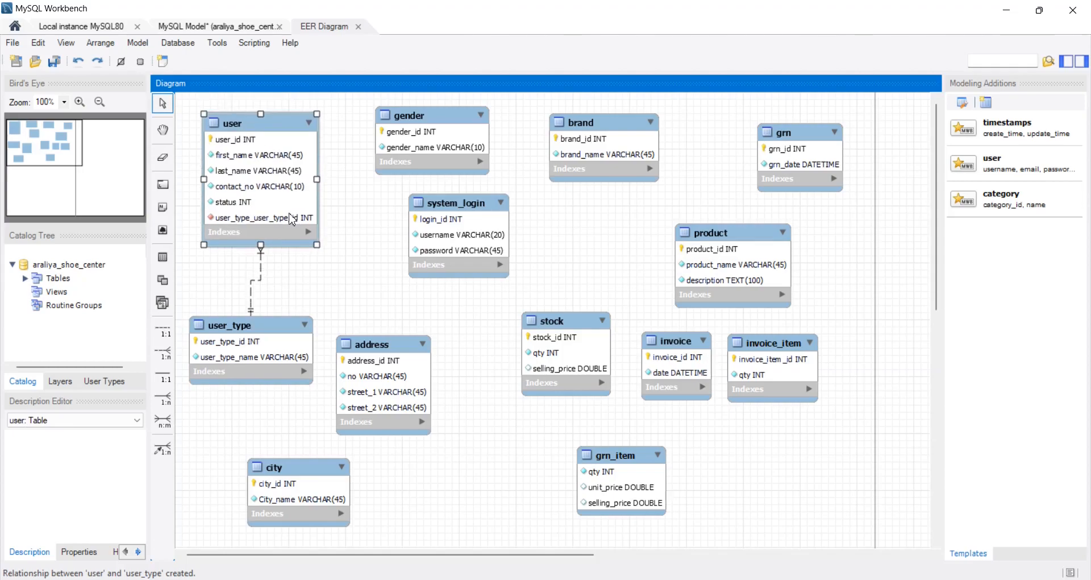
- Check question 2 in the PDF, and in MySQL Workbench line up the user and gender tables side by side
left_click(496, 579)
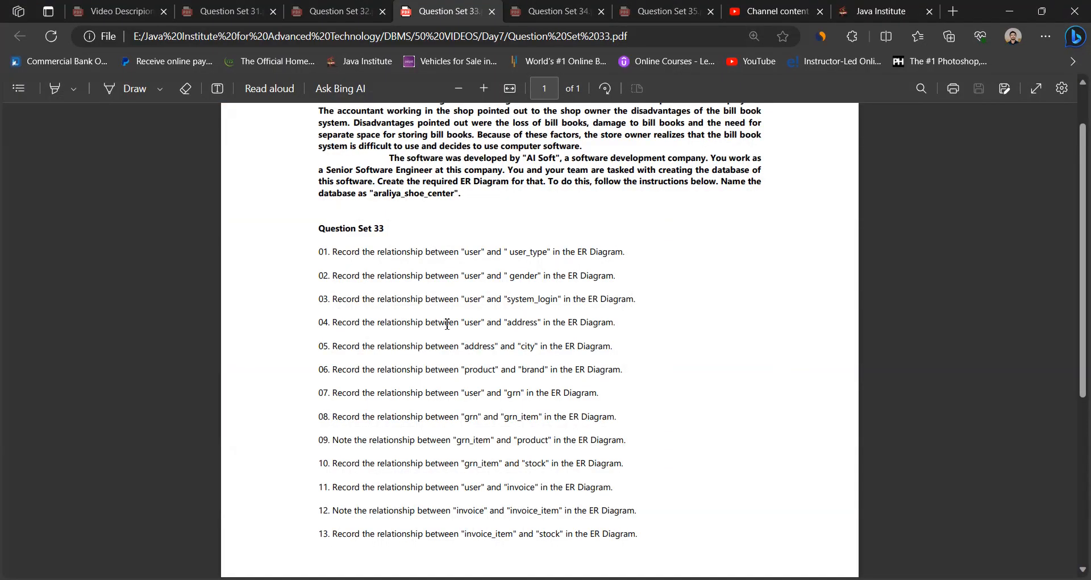
left_click_drag(333, 276, 466, 276)
left_click(470, 277)
key("alt+Tab")
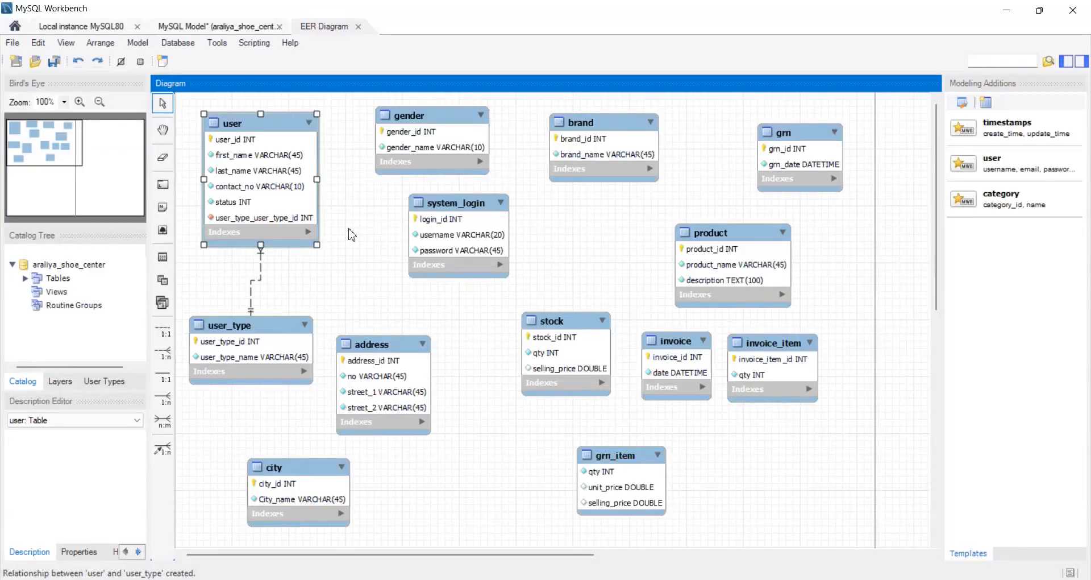
left_click_drag(419, 165, 410, 165)
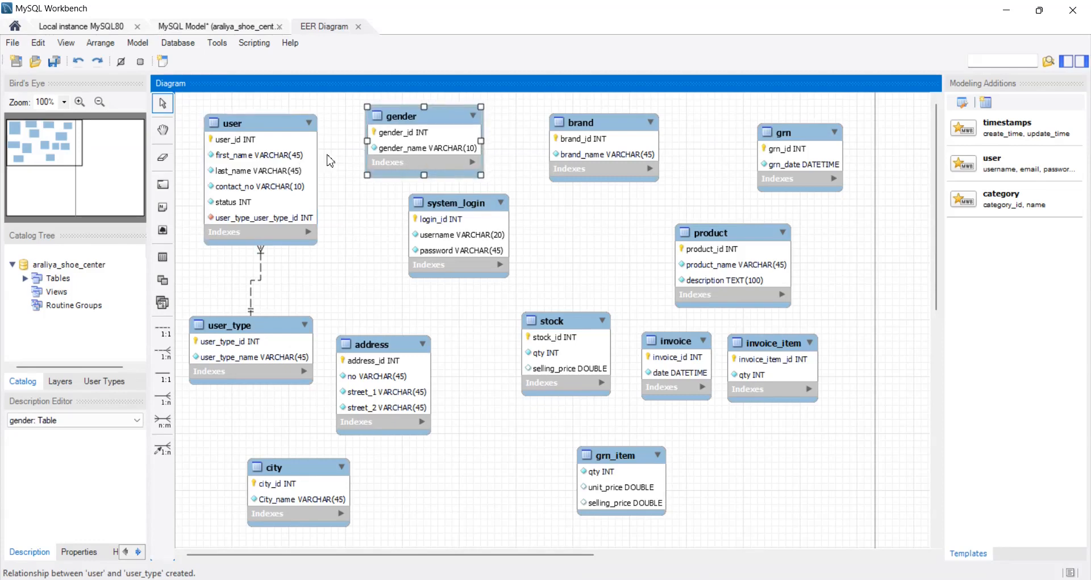
left_click_drag(273, 154, 285, 151)
left_click_drag(397, 150, 395, 150)
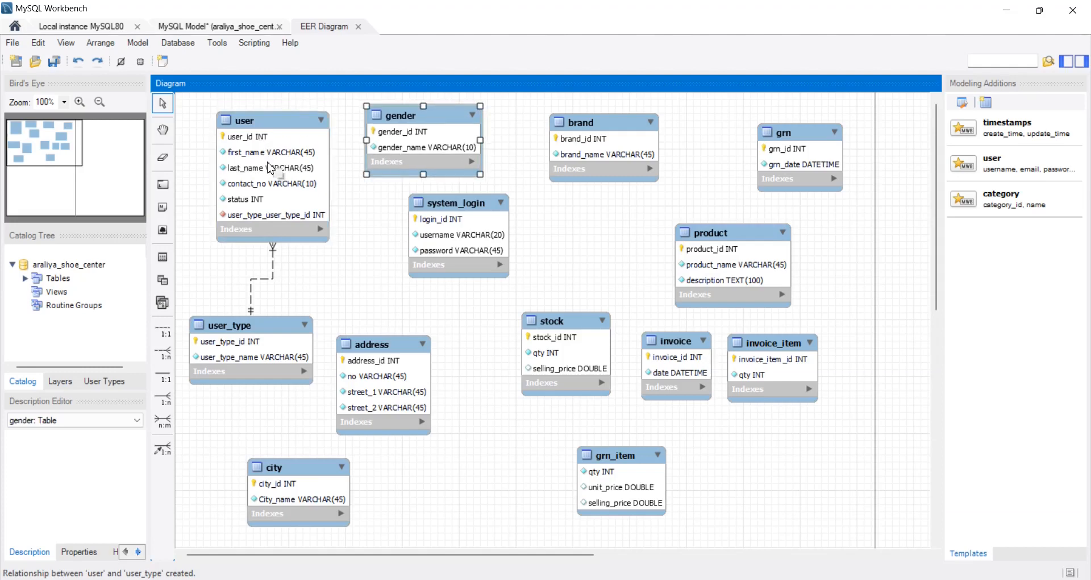
left_click_drag(269, 168, 269, 165)
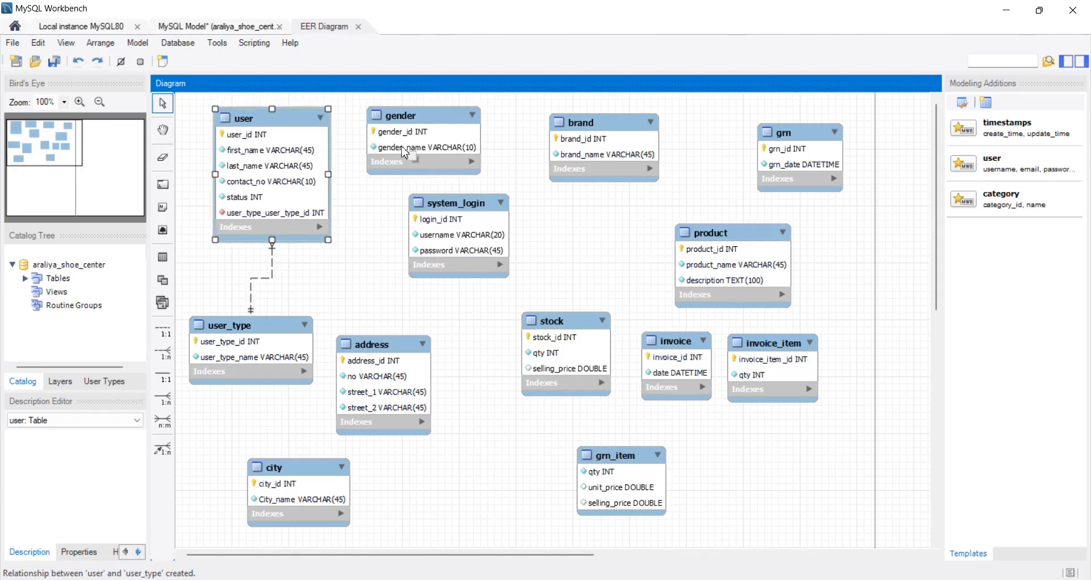
left_click_drag(402, 151, 411, 151)
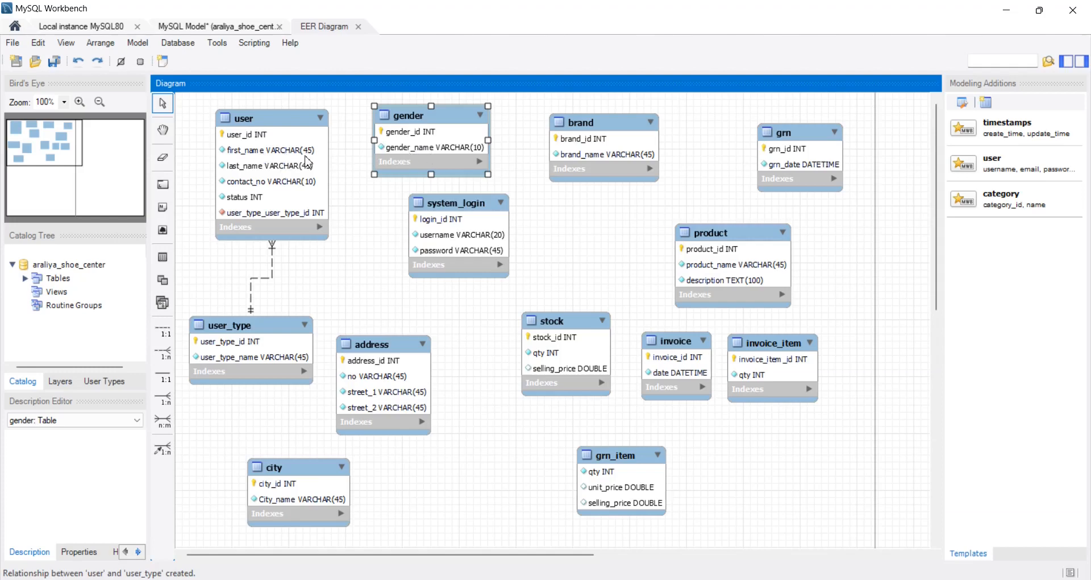
- Create a non-identifying 1:n relationship from user to gender, and move the two tables further apart
left_click(169, 355)
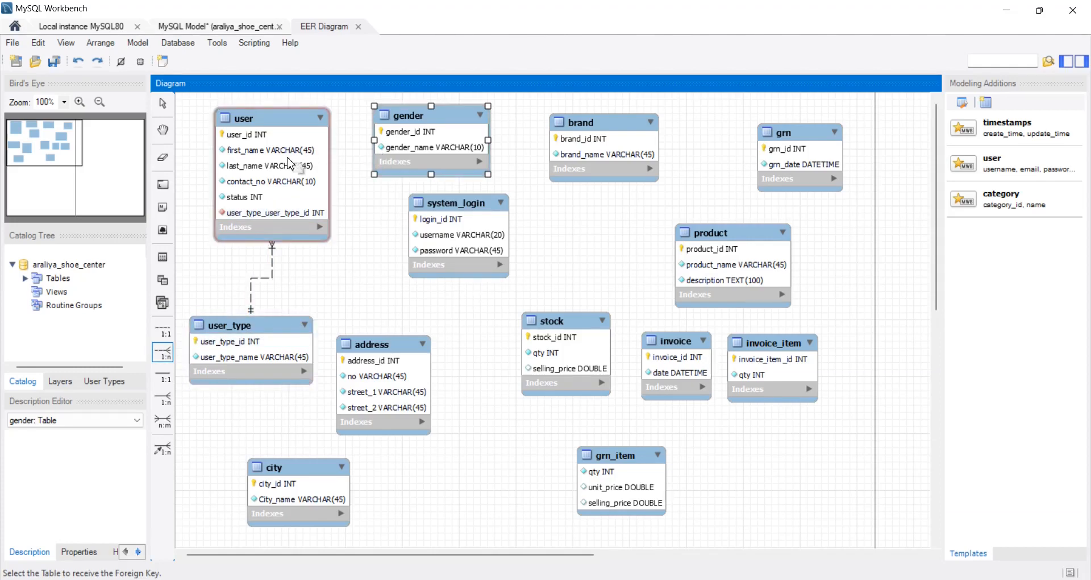
left_click(291, 164)
left_click(407, 152)
left_click_drag(407, 153, 431, 149)
left_click_drag(281, 184, 267, 178)
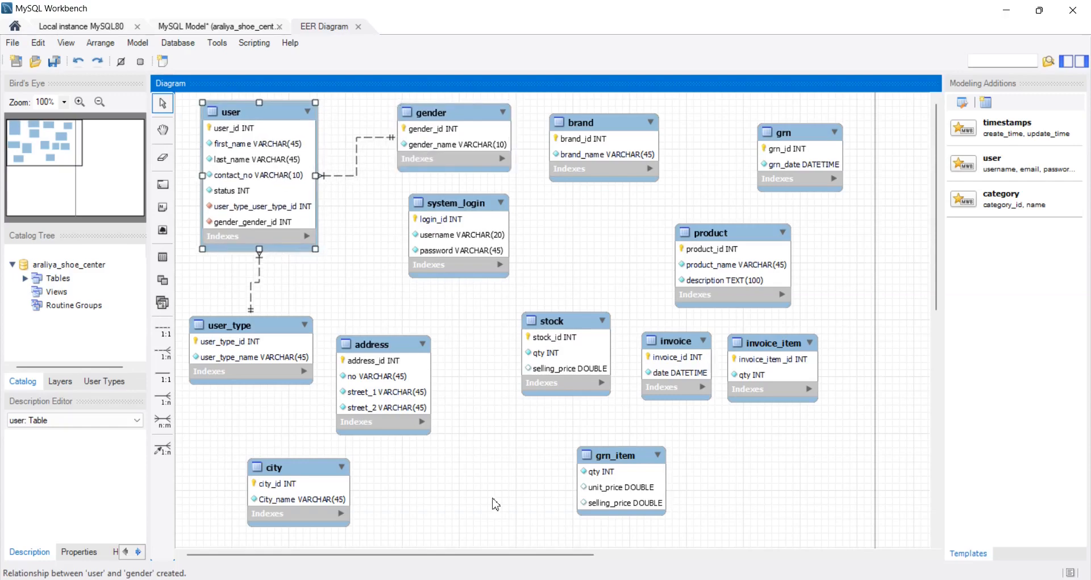
- Check question 3 in the PDF, and in MySQL Workbench link user to system_login with a non-identifying 1:1 relationship
key("alt+Tab")
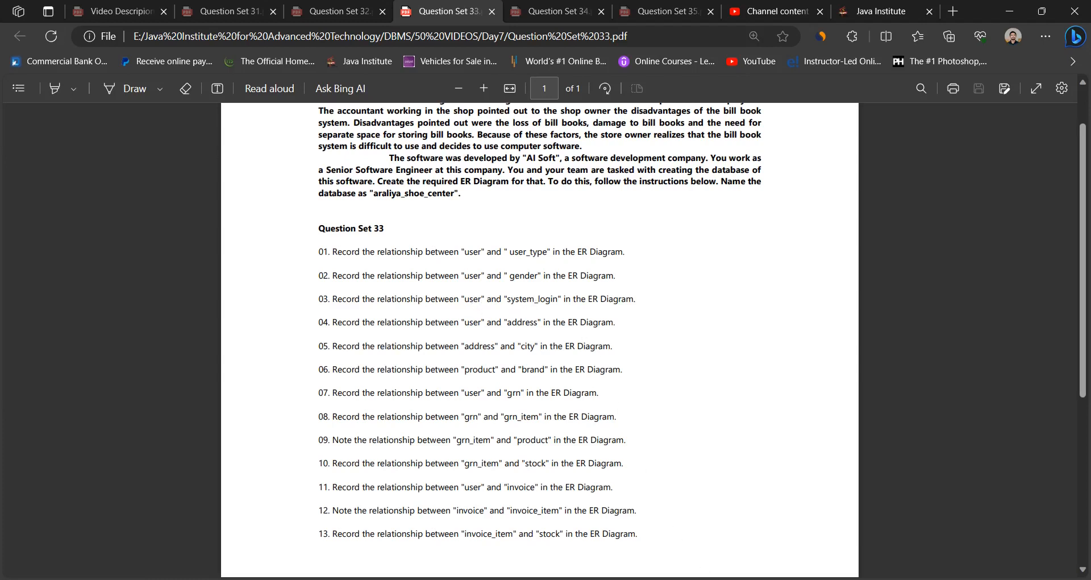
key("alt+Tab")
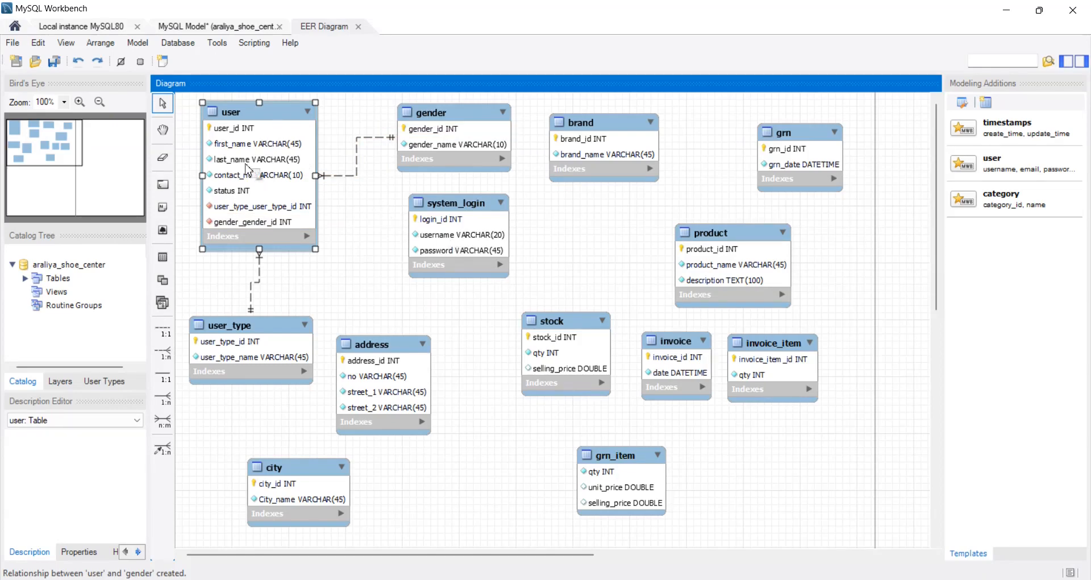
left_click_drag(449, 243, 444, 245)
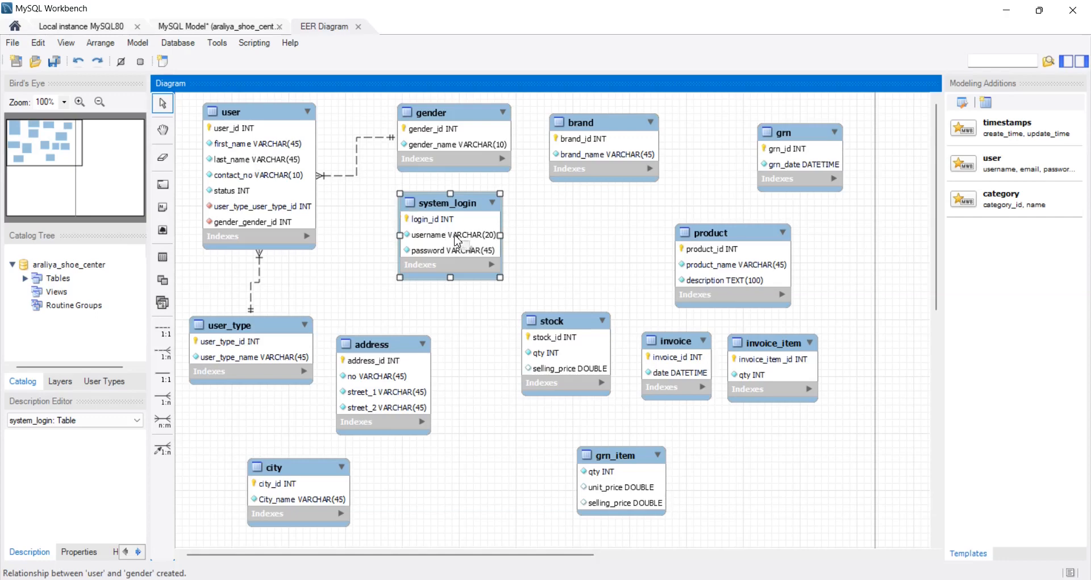
left_click_drag(454, 235, 462, 234)
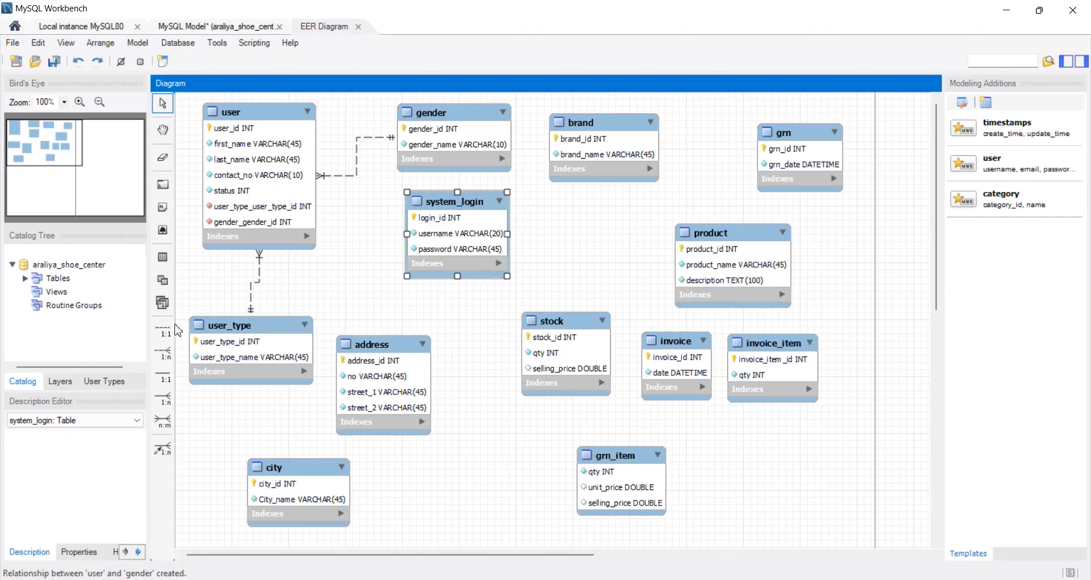
left_click(163, 330)
left_click(265, 170)
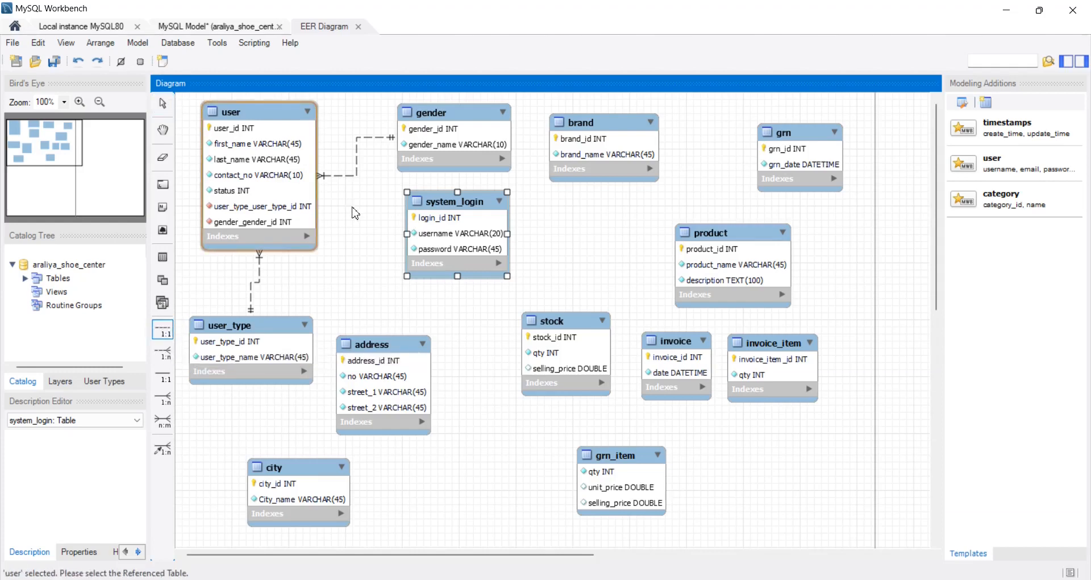
left_click(447, 240)
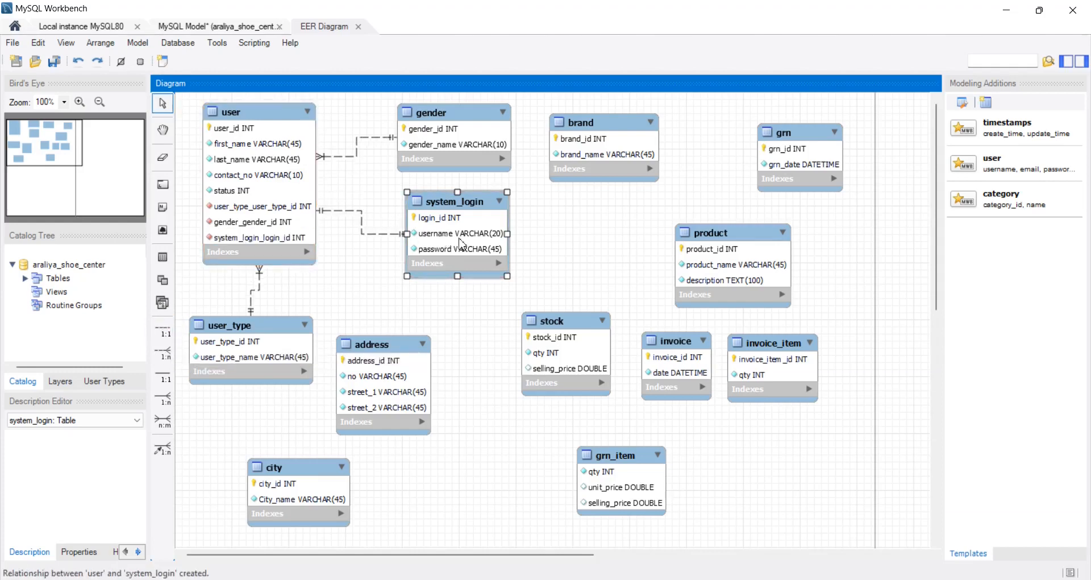
left_click_drag(459, 237, 465, 248)
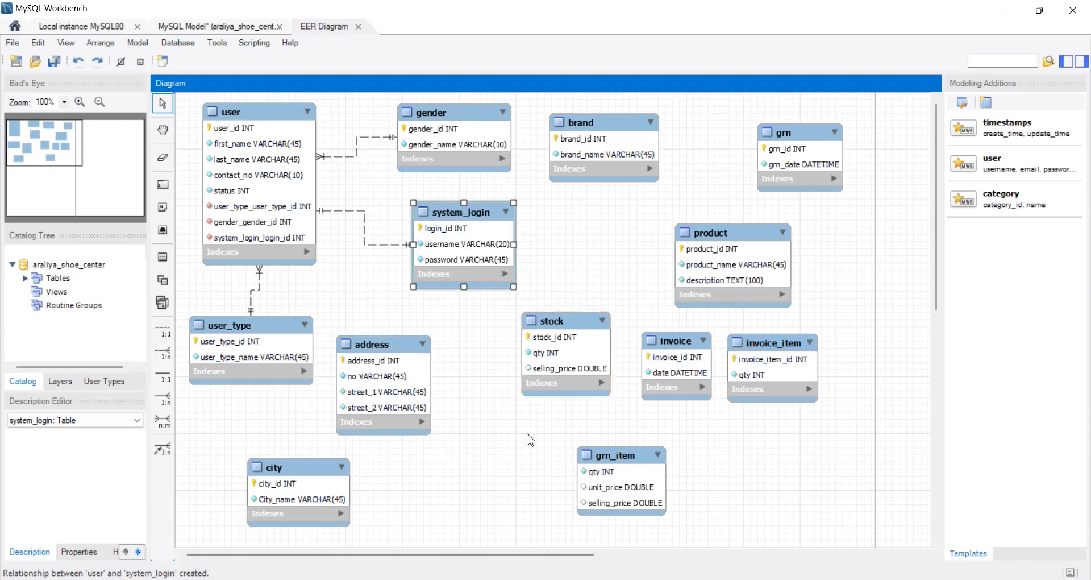
- Check question 4 in the PDF, and in MySQL Workbench link user to address with a non-identifying 1:n relationship
key("alt+Tab")
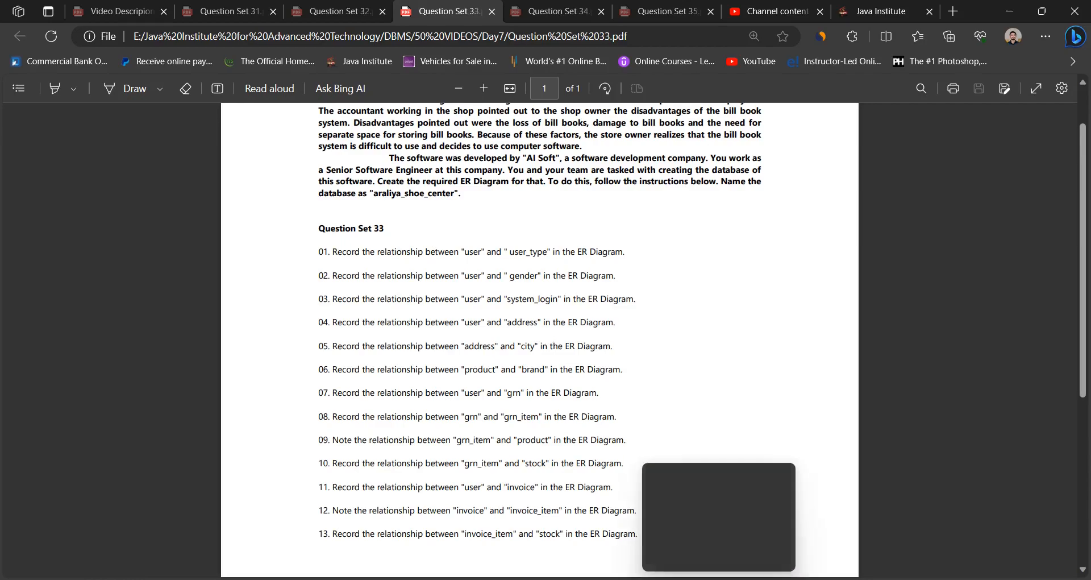
left_click(720, 579)
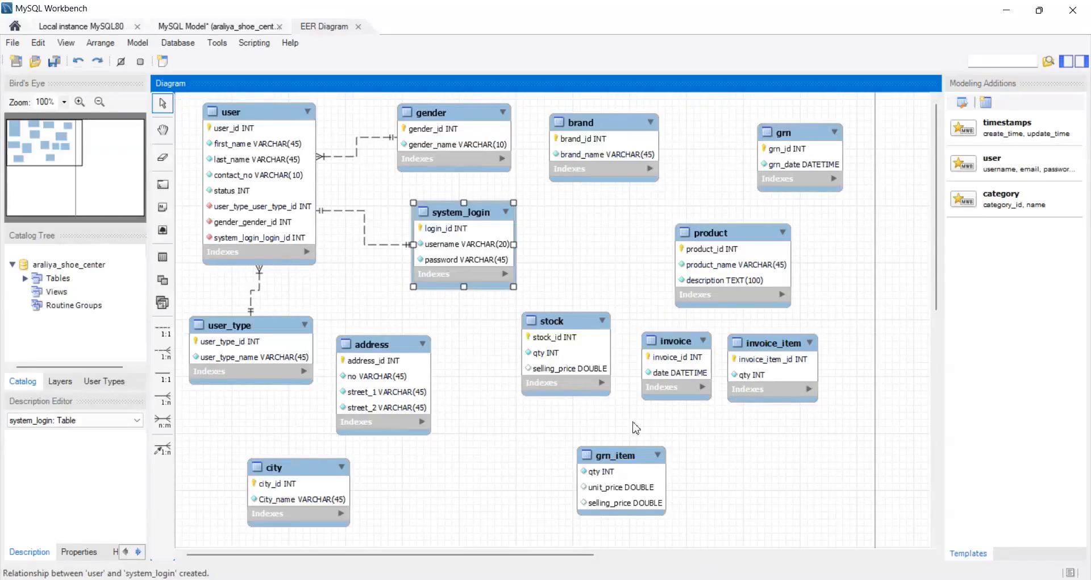
left_click(374, 400)
left_click_drag(377, 364, 386, 345)
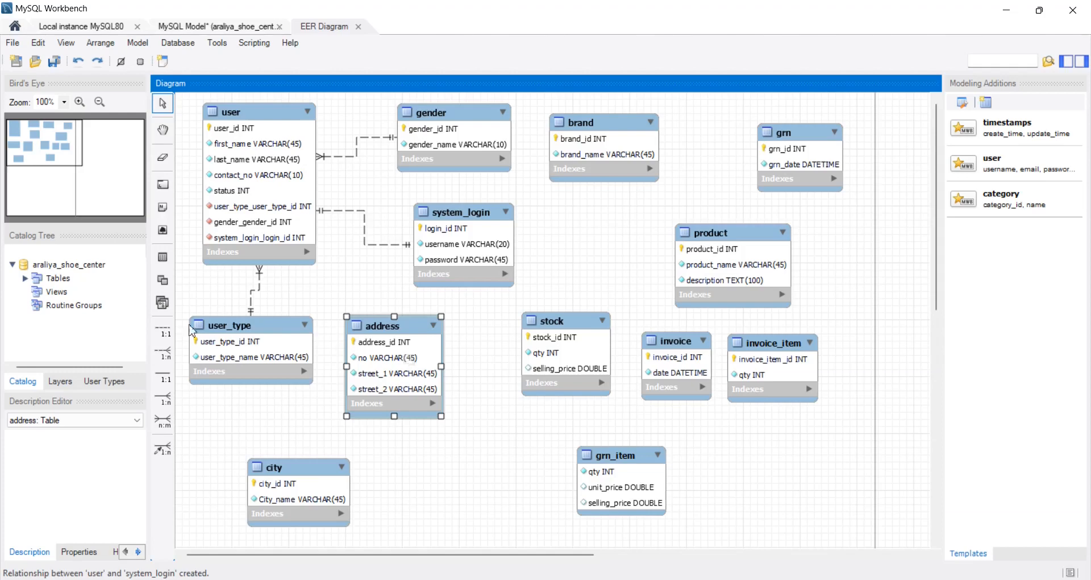
left_click(167, 351)
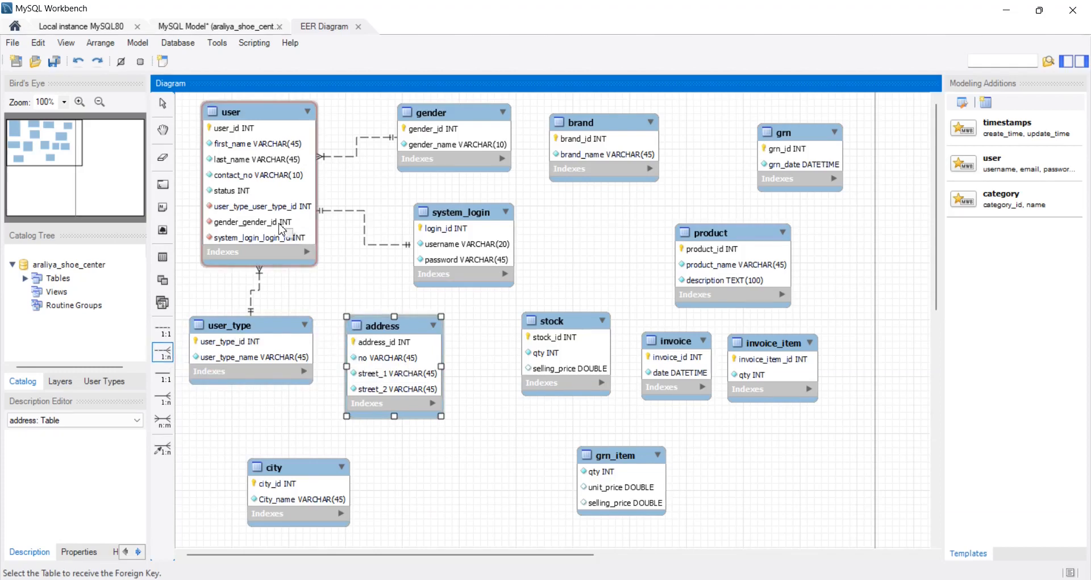
left_click(282, 229)
left_click(368, 321)
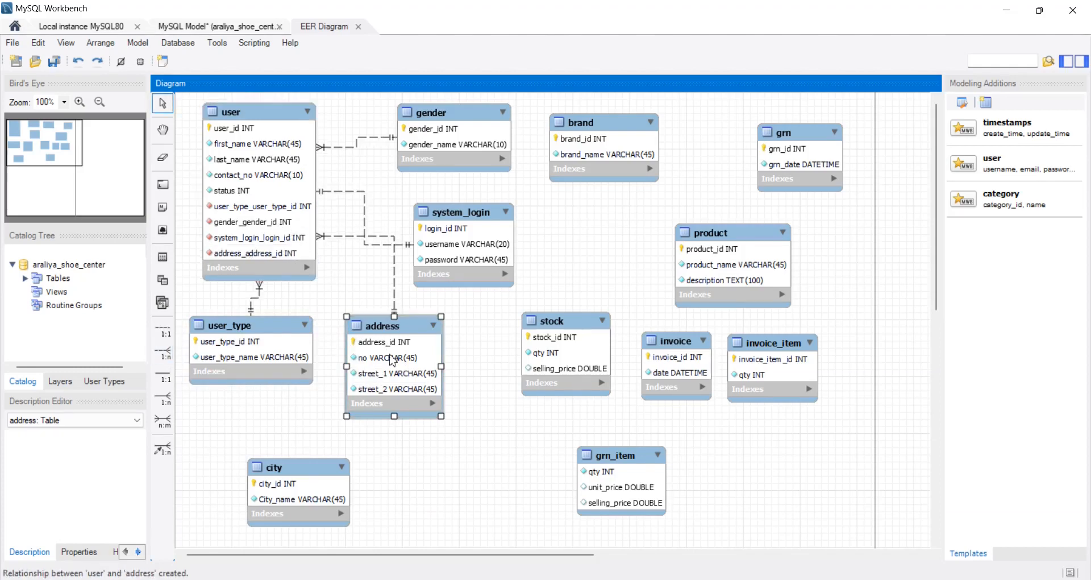
- Rearrange the gender and system_login tables beside user to keep their relationship lines clear of the address line
left_click_drag(453, 263, 478, 241)
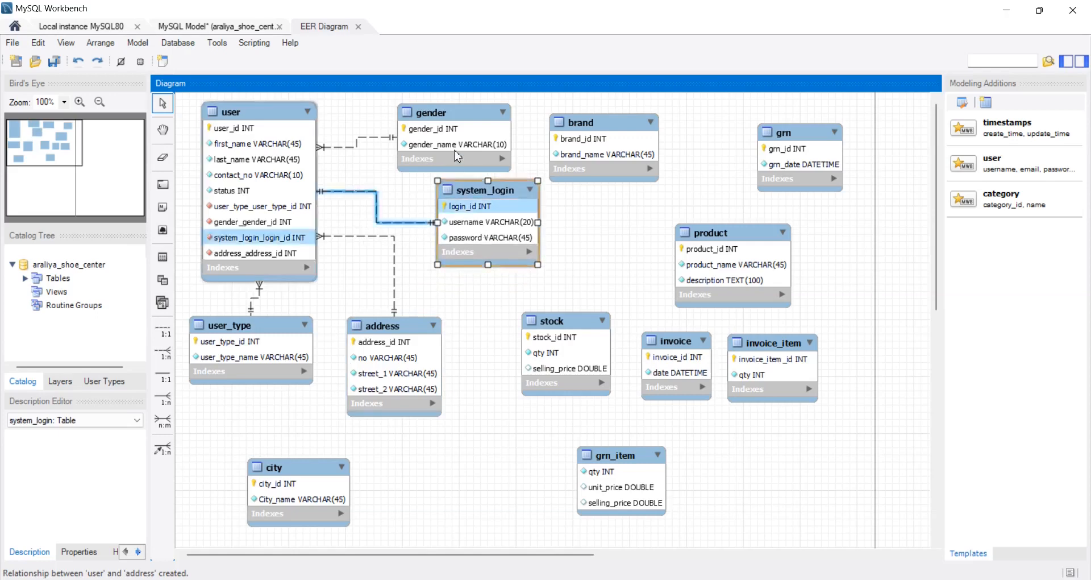
left_click_drag(456, 151, 419, 142)
left_click_drag(475, 215, 461, 206)
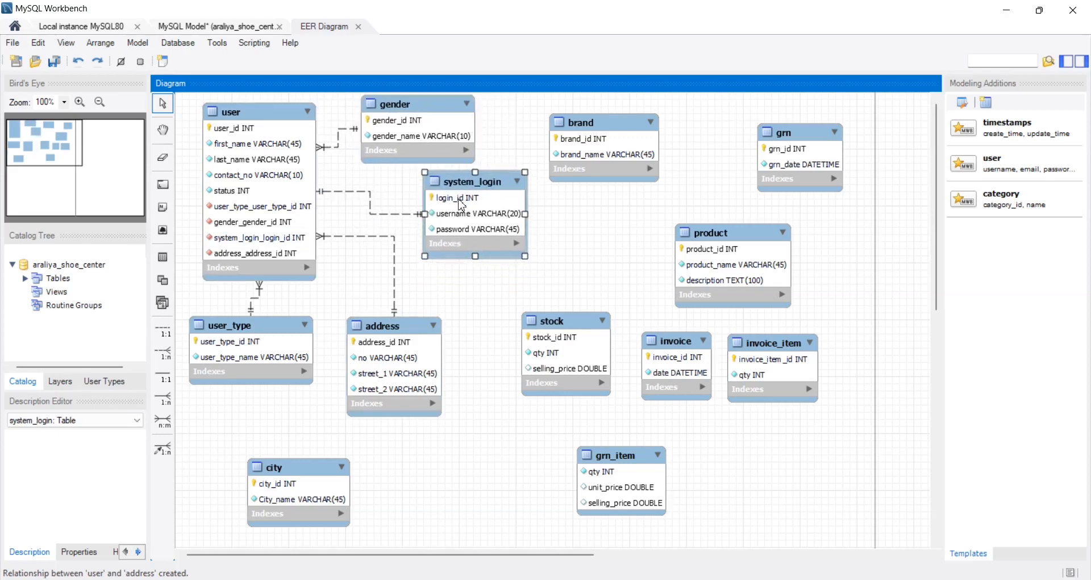
- Check question 5 in the PDF, and in MySQL Workbench bring the address and city tables closer into line
key("alt+Tab")
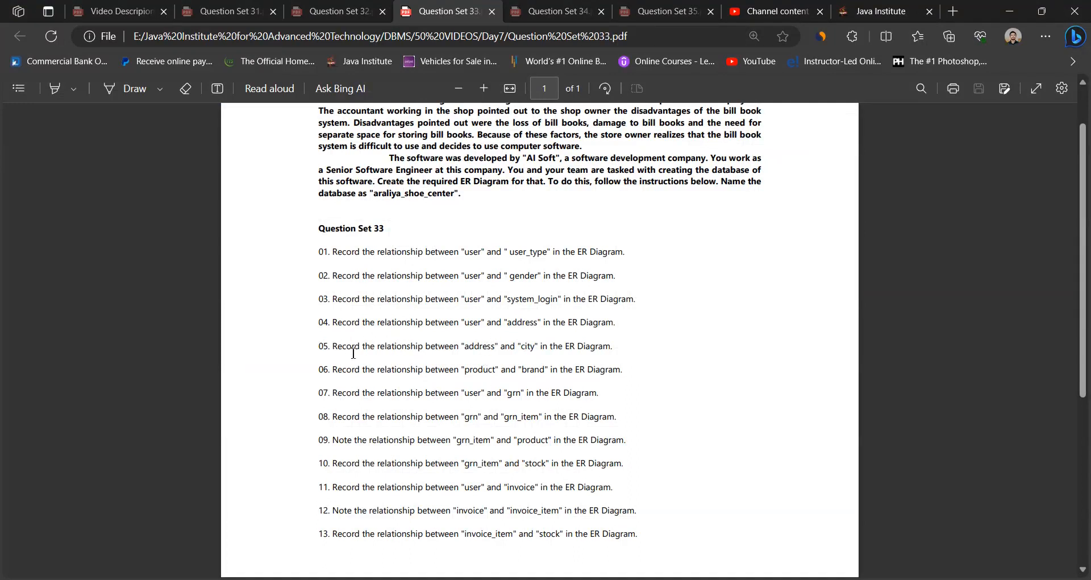
left_click_drag(470, 347, 532, 351)
key("alt+Tab")
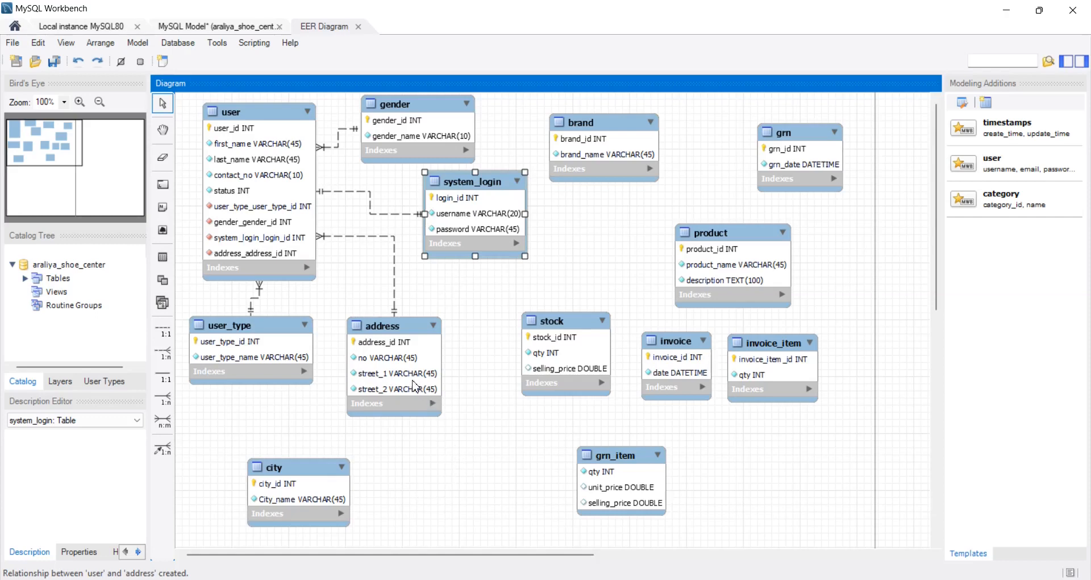
left_click_drag(416, 385, 407, 395)
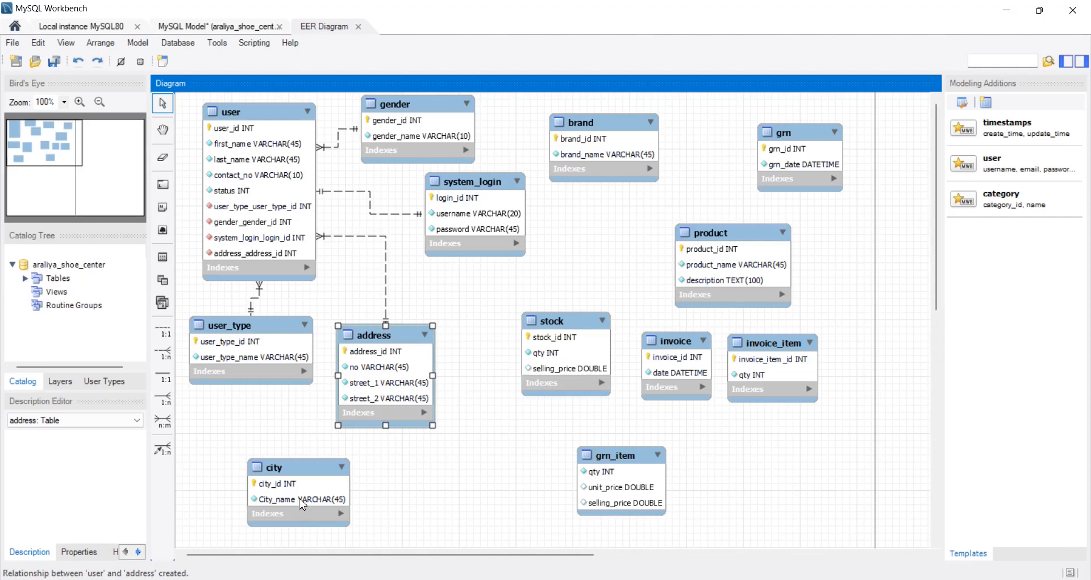
left_click_drag(301, 503, 324, 503)
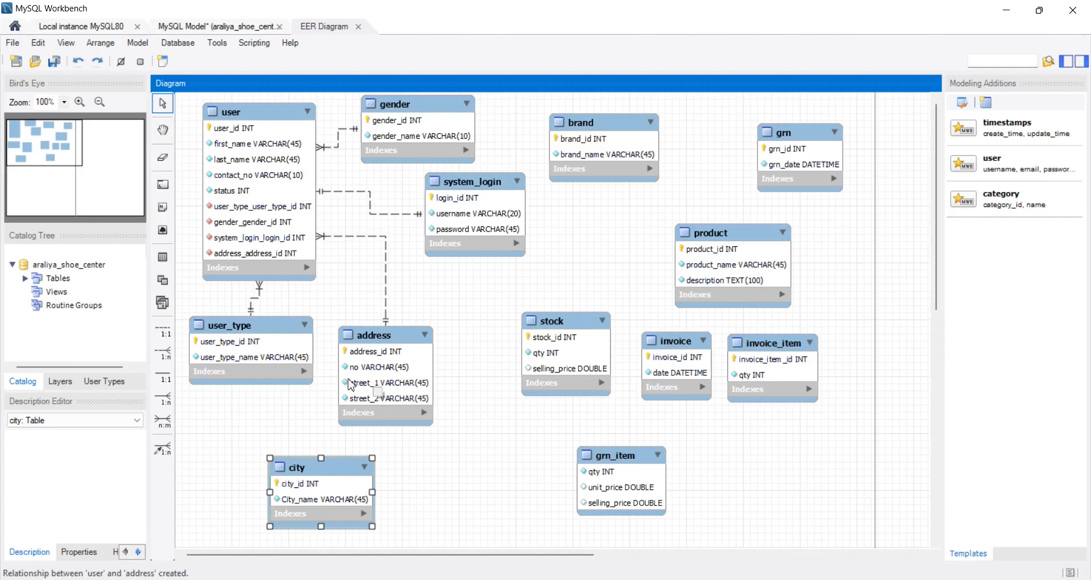
- Create a non-identifying 1:n relationship from address to city, and place city below address with more space between them
left_click(173, 352)
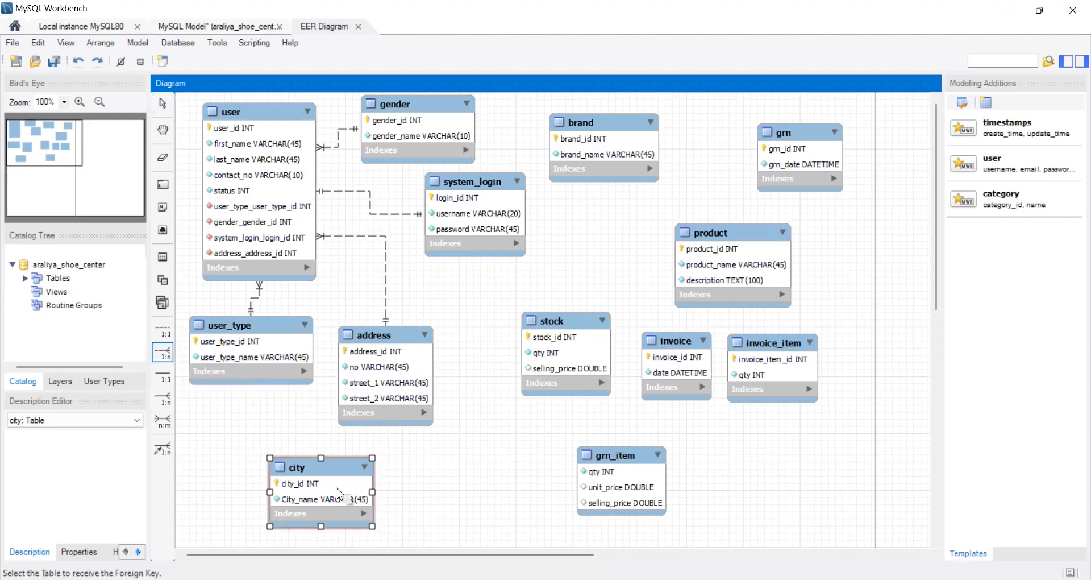
left_click(393, 405)
left_click(345, 487)
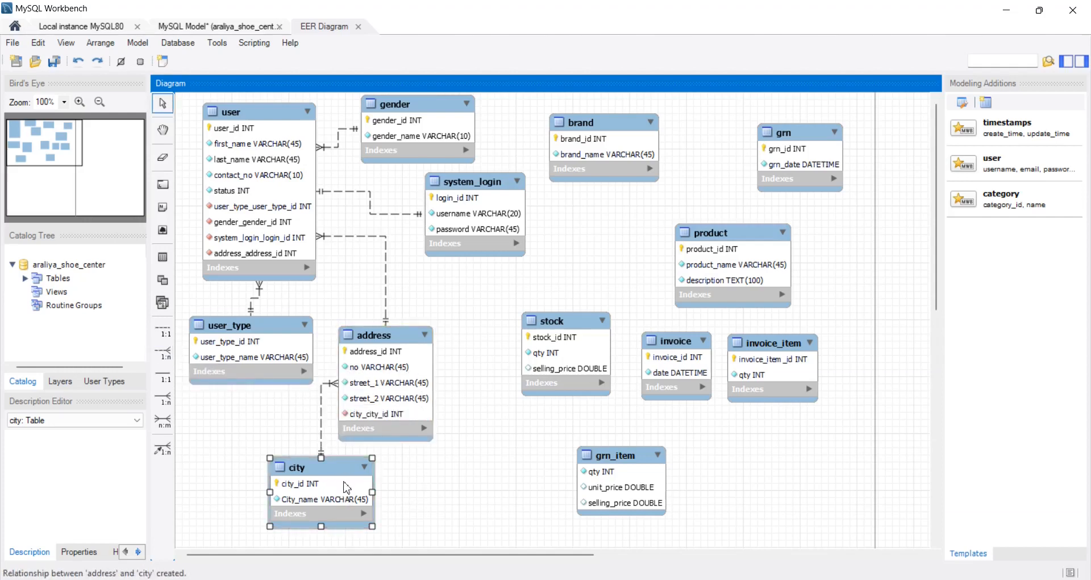
left_click_drag(355, 490, 432, 503)
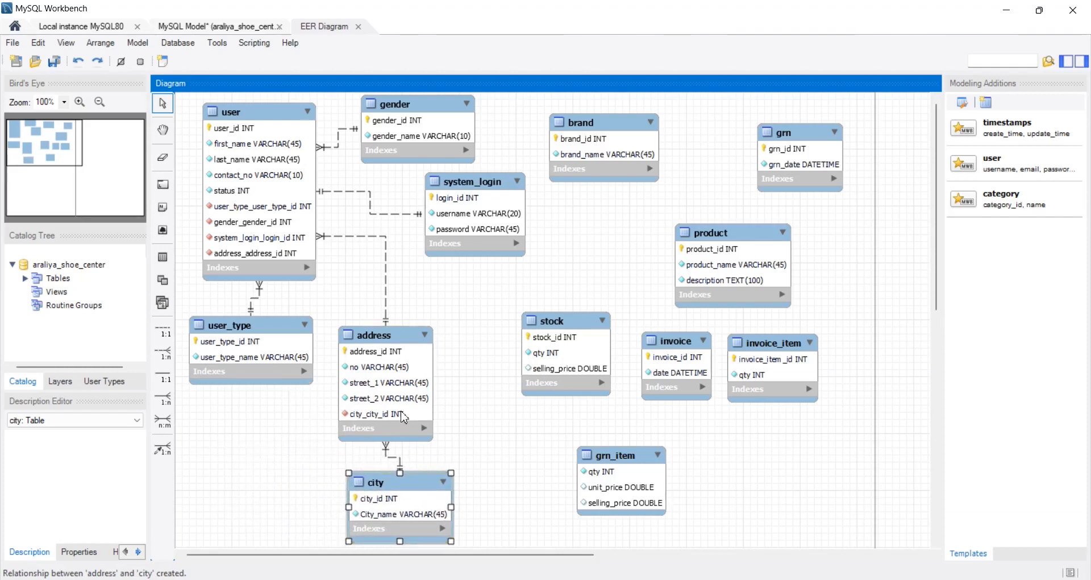
left_click_drag(402, 417, 402, 379)
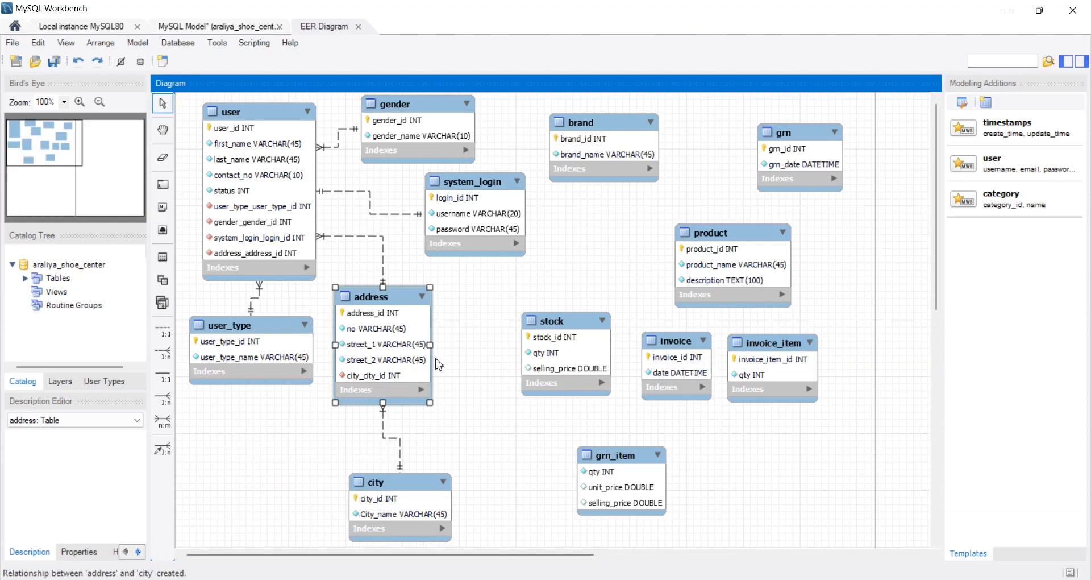
- Check question 6 in the PDF, and in MySQL Workbench arrange the product table below brand
key("alt+Tab")
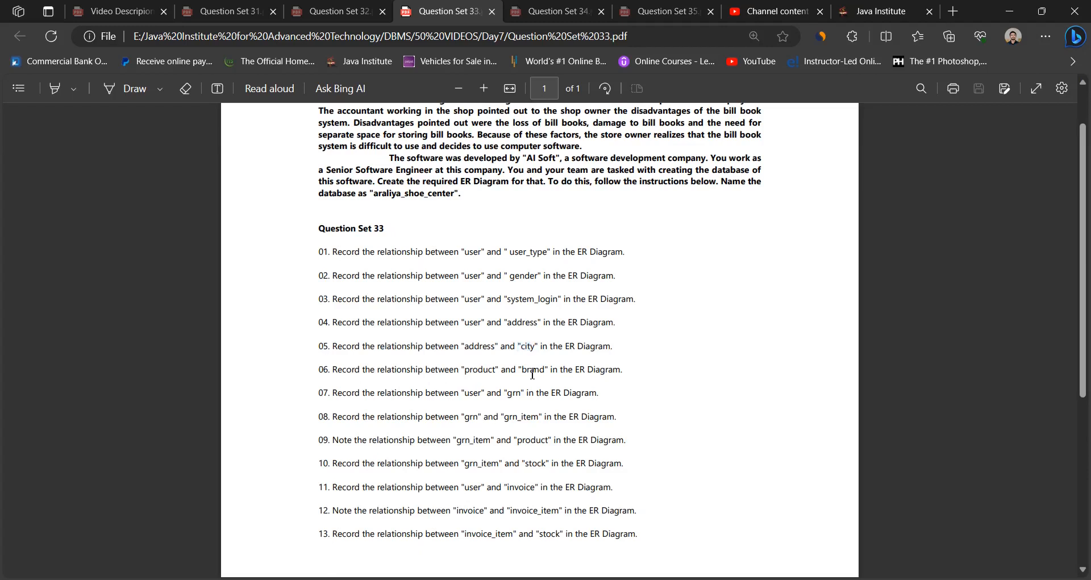
key("alt+Tab")
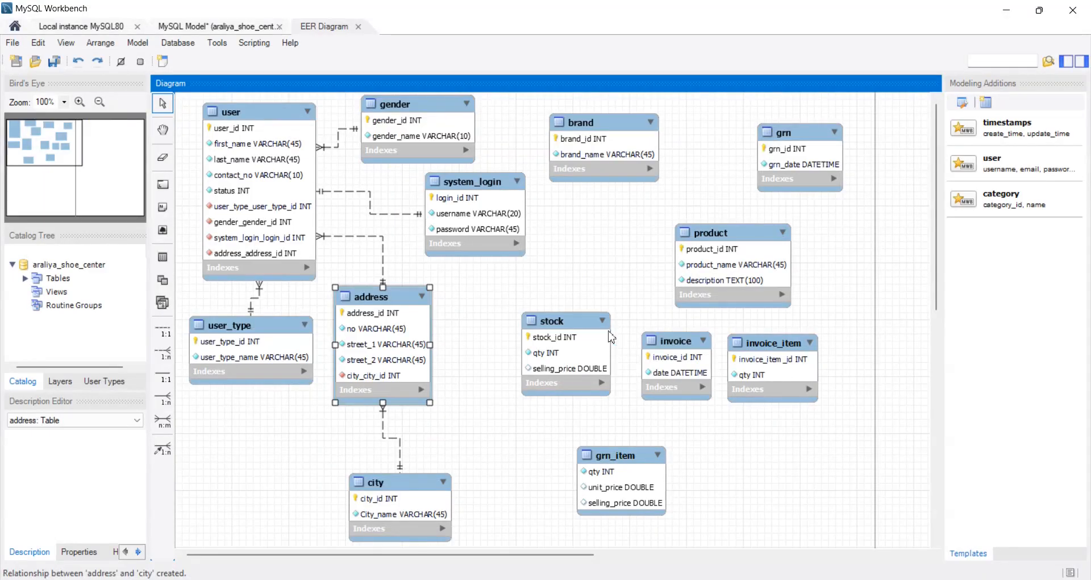
left_click_drag(723, 284, 632, 274)
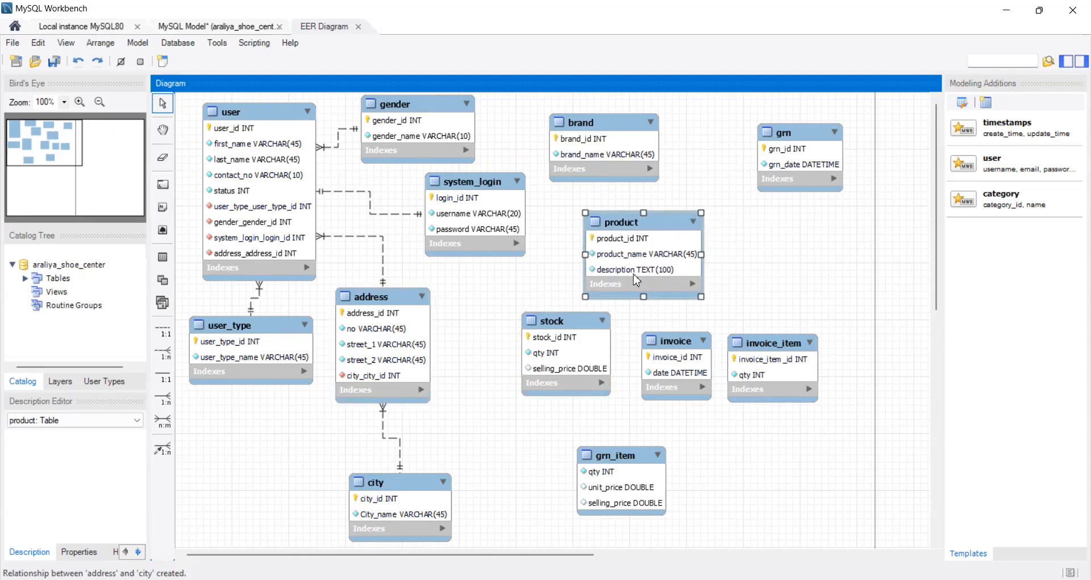
left_click_drag(613, 147, 670, 139)
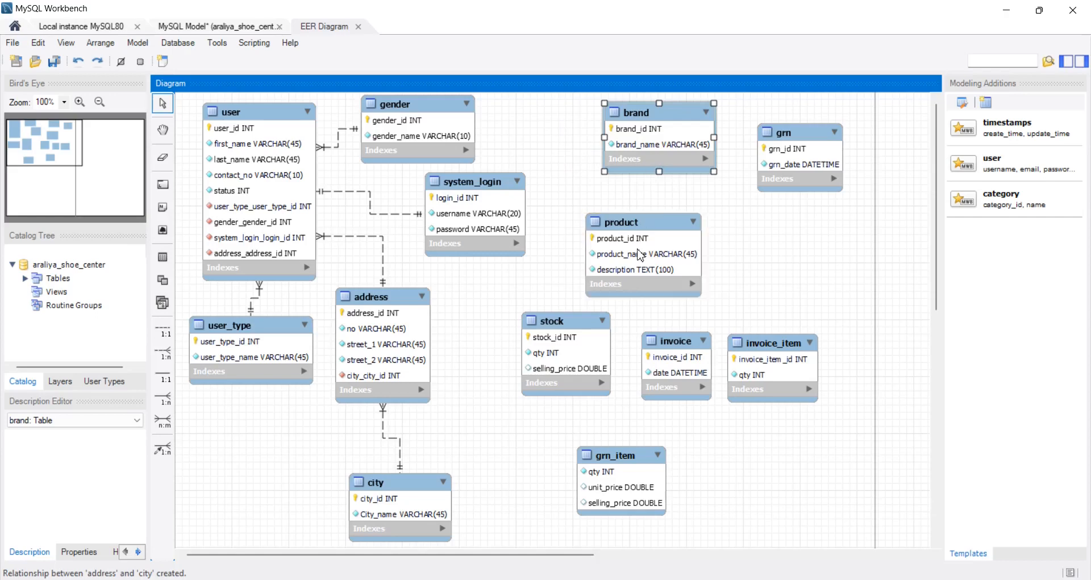
left_click_drag(641, 253, 617, 239)
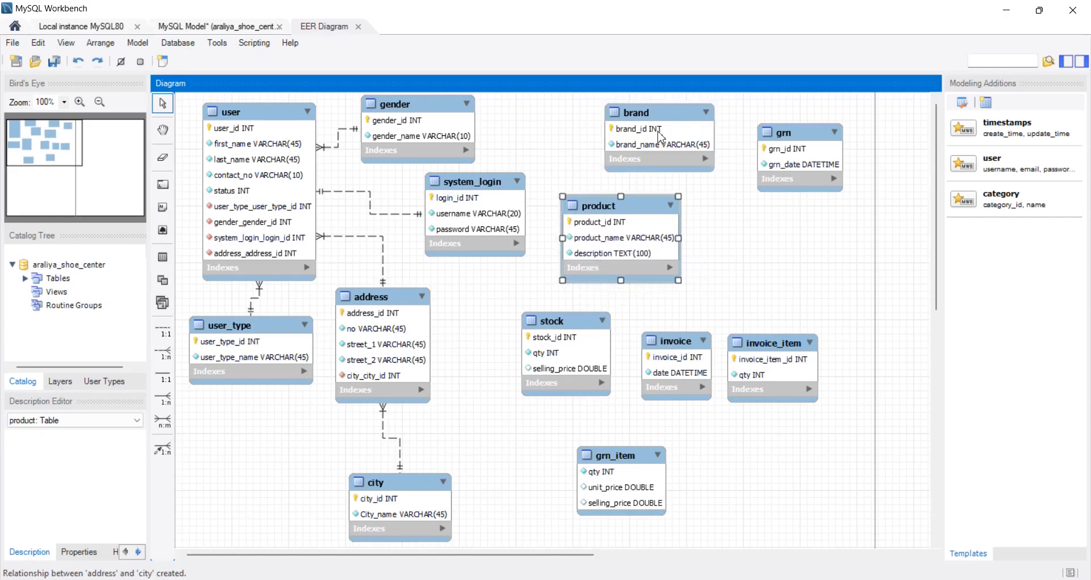
left_click_drag(660, 132, 671, 126)
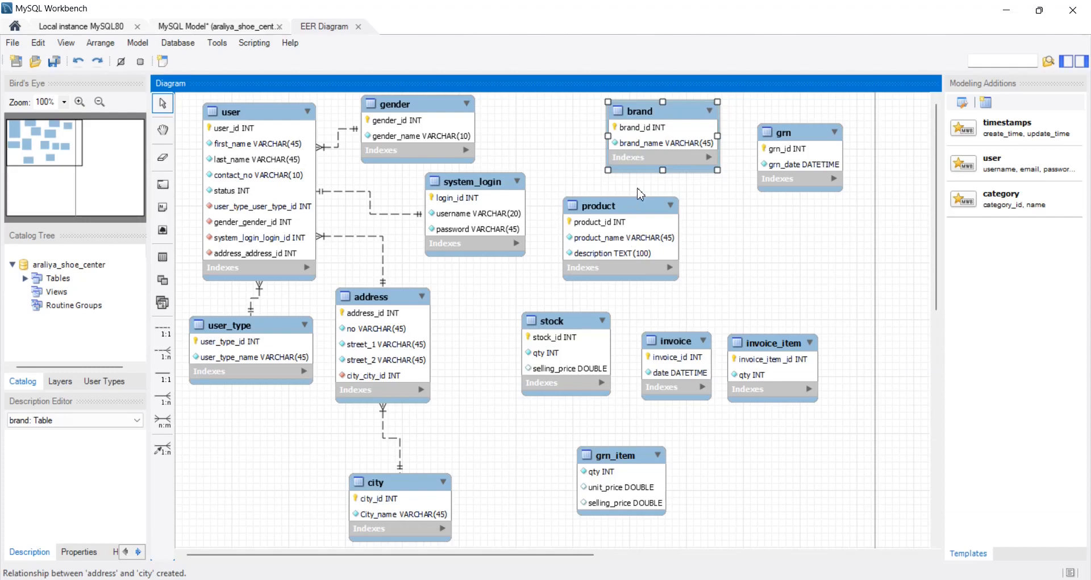
- Create a non-identifying 1:n relationship from product to brand, and shift product slightly further from brand
left_click(165, 353)
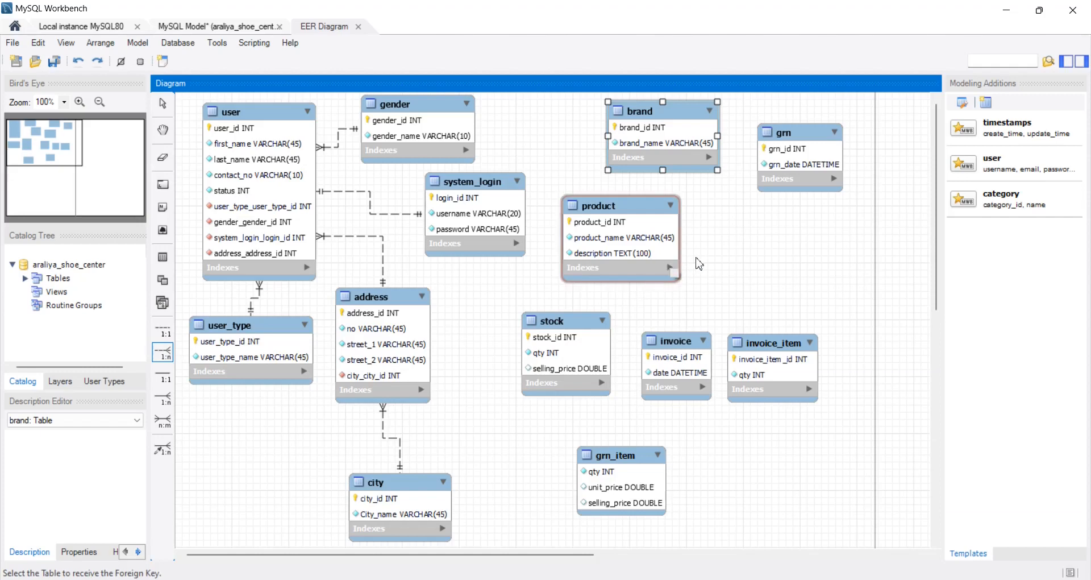
left_click(636, 229)
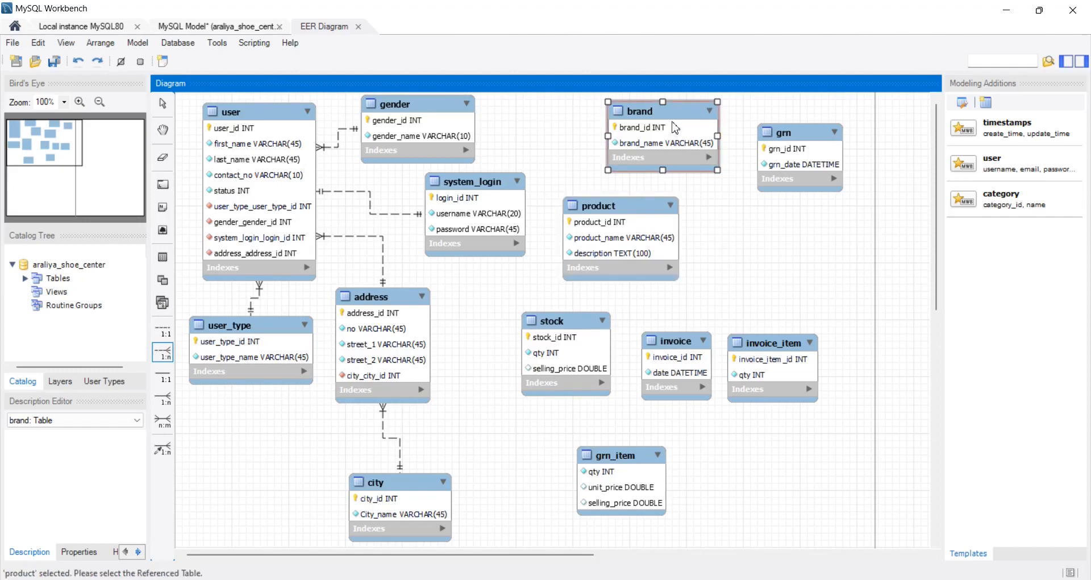
left_click(674, 127)
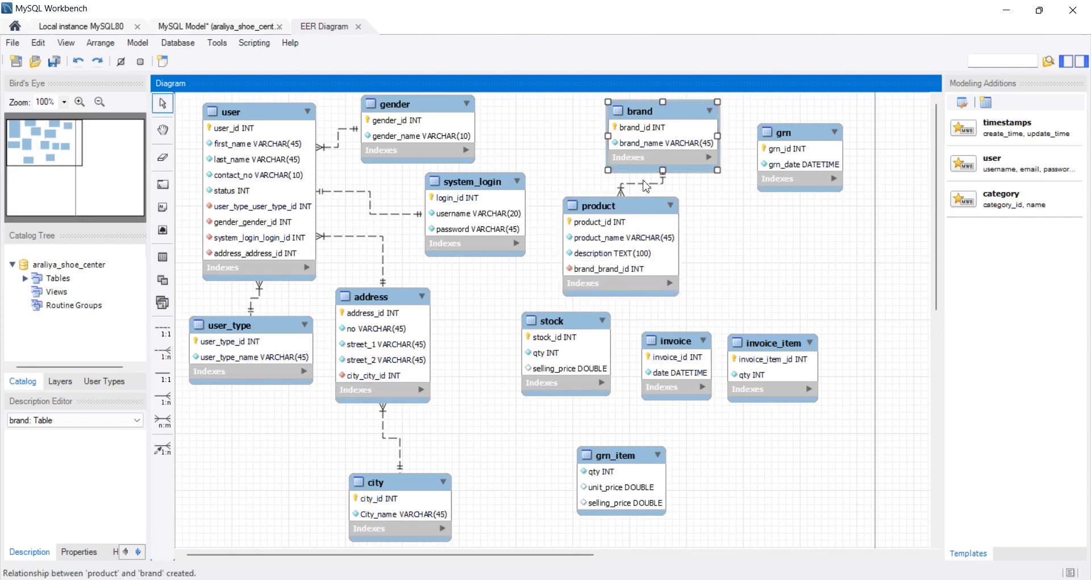
left_click_drag(625, 243, 623, 251)
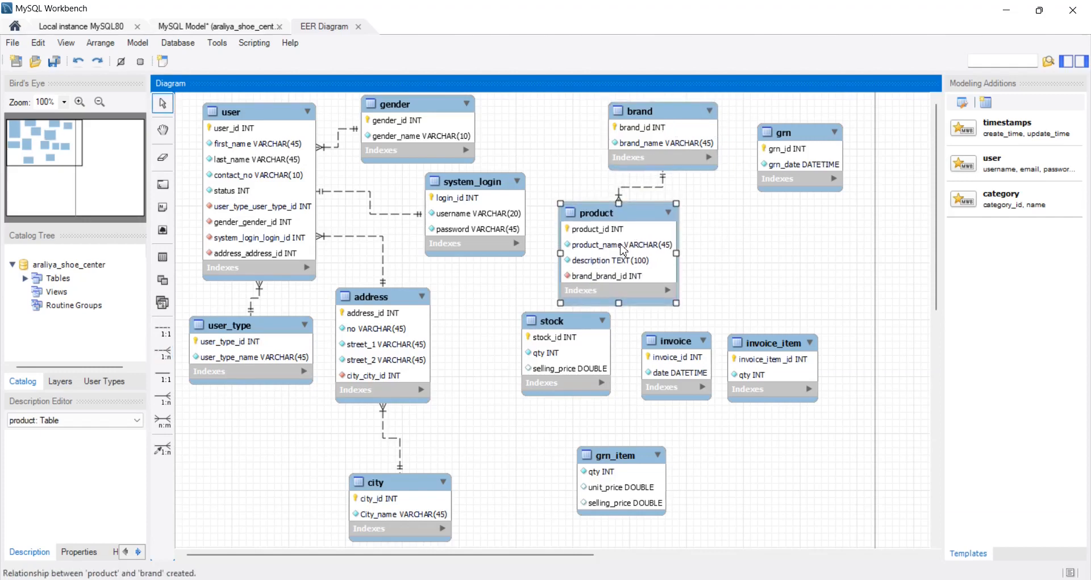
- Check question 7 in the PDF, and in MySQL Workbench move grn beside address and user_type closer to user
key("alt+Tab")
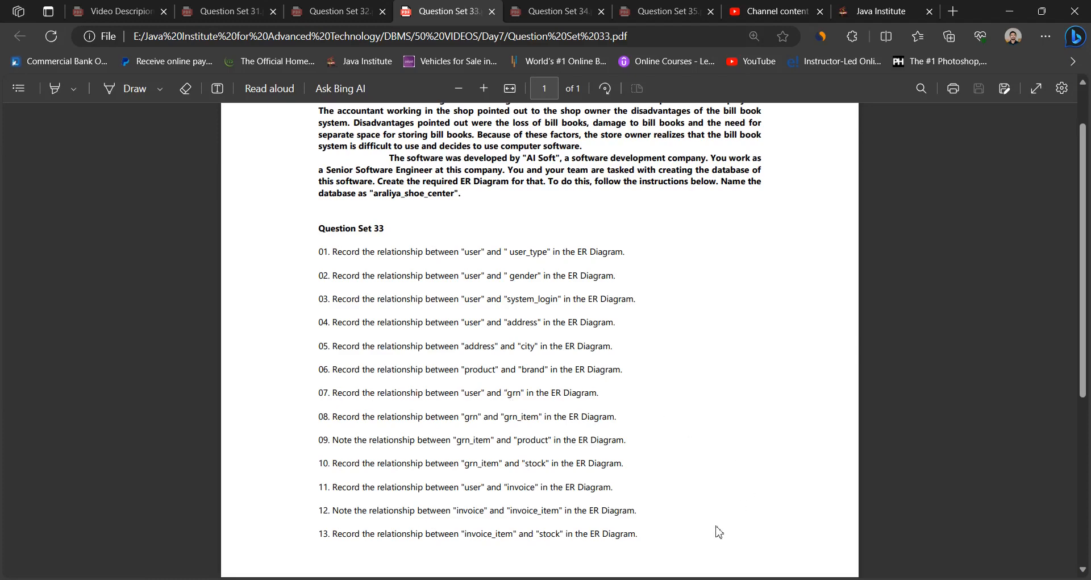
key("alt+Tab")
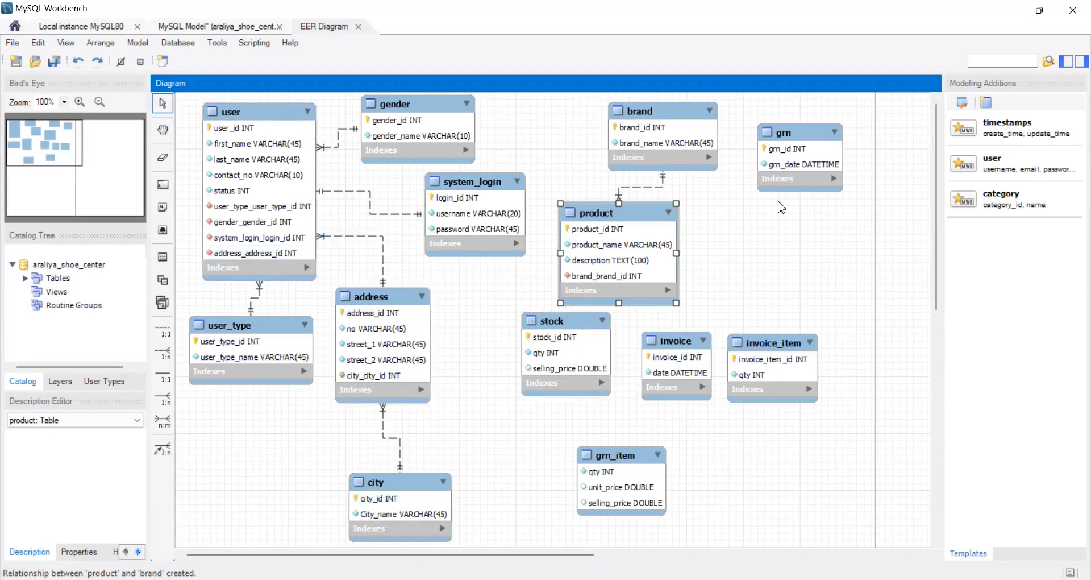
left_click_drag(805, 166, 483, 327)
left_click_drag(286, 359, 280, 348)
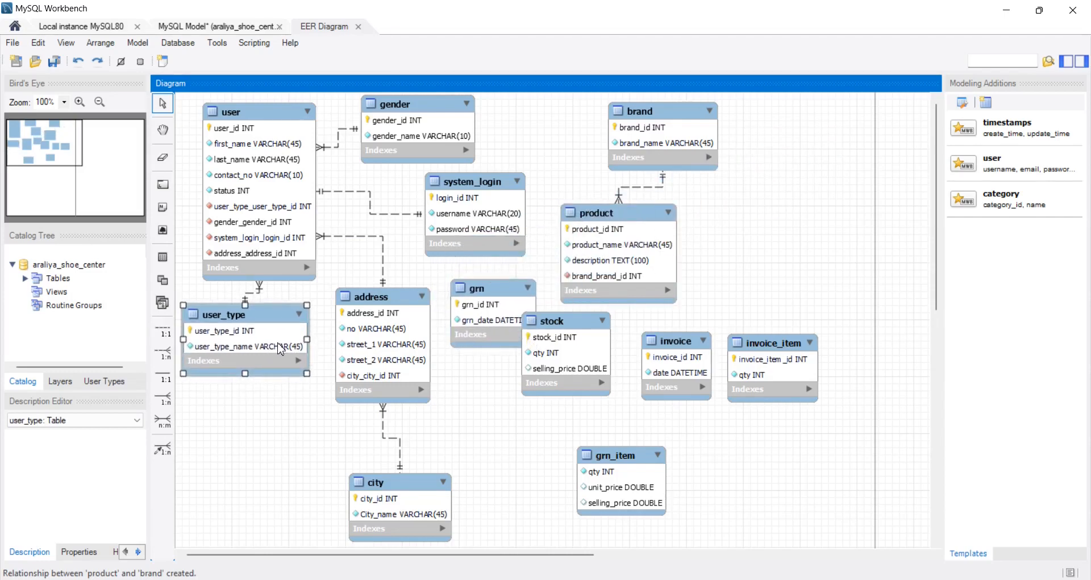
- Set the diagram zoom to 95% and rearrange the tables around user, with address beside it, city under address and grn below user_type
left_click(64, 107)
left_click(52, 151)
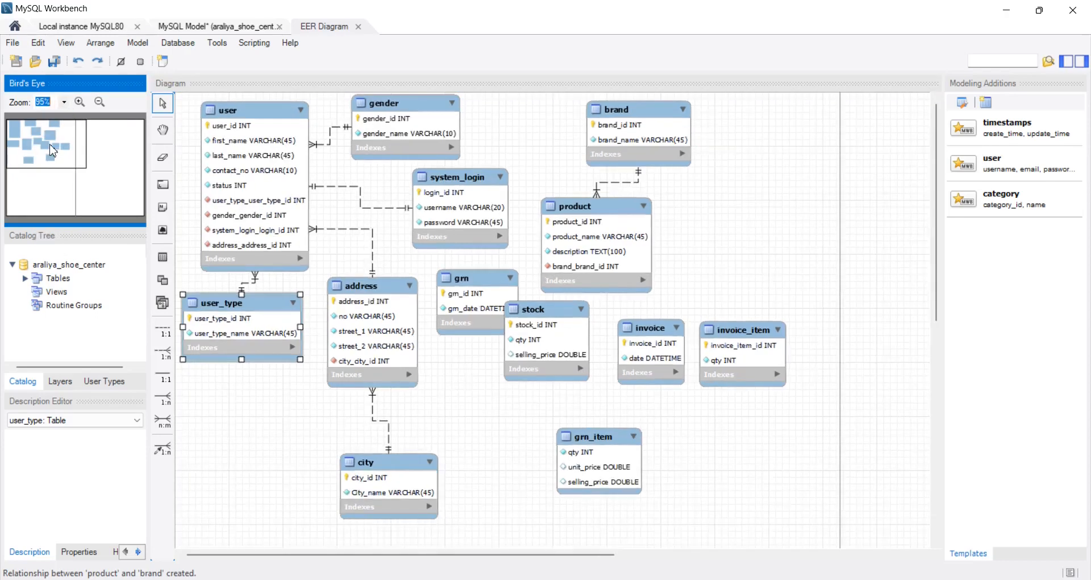
left_click(99, 102)
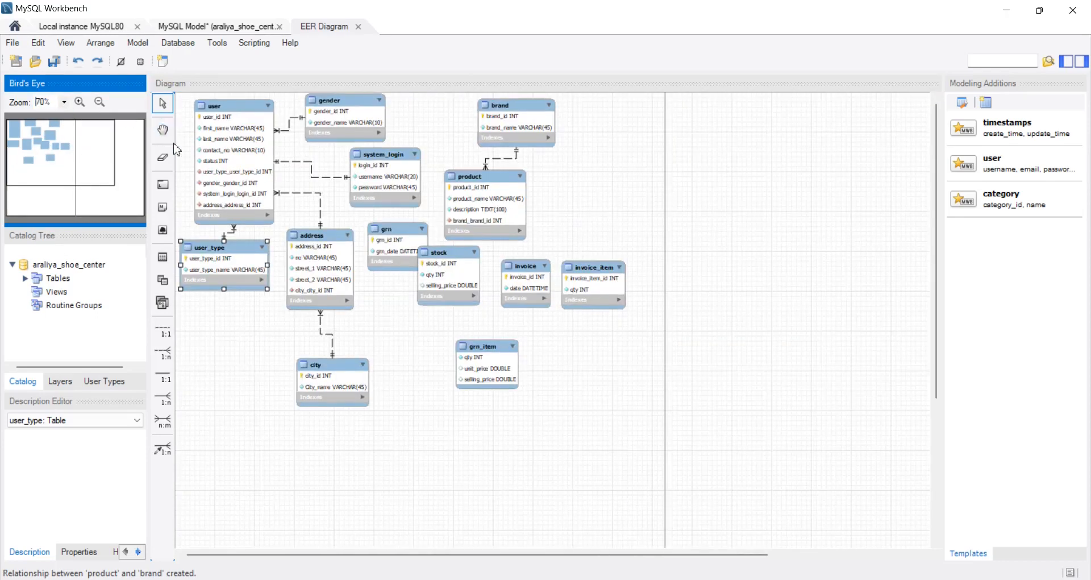
left_click(79, 103)
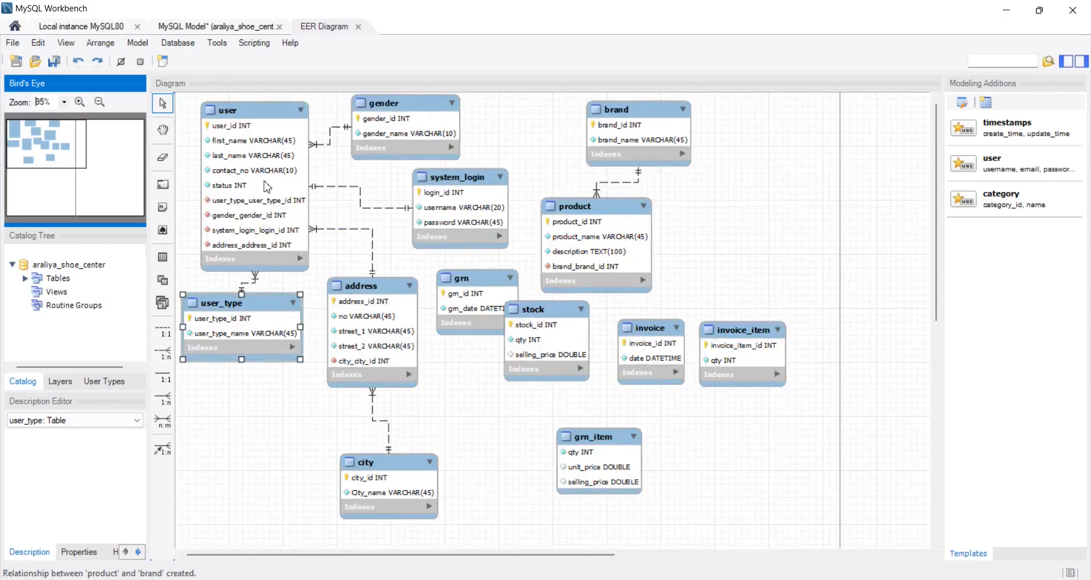
left_click_drag(264, 165, 250, 163)
left_click_drag(400, 137, 371, 140)
left_click_drag(452, 205, 508, 172)
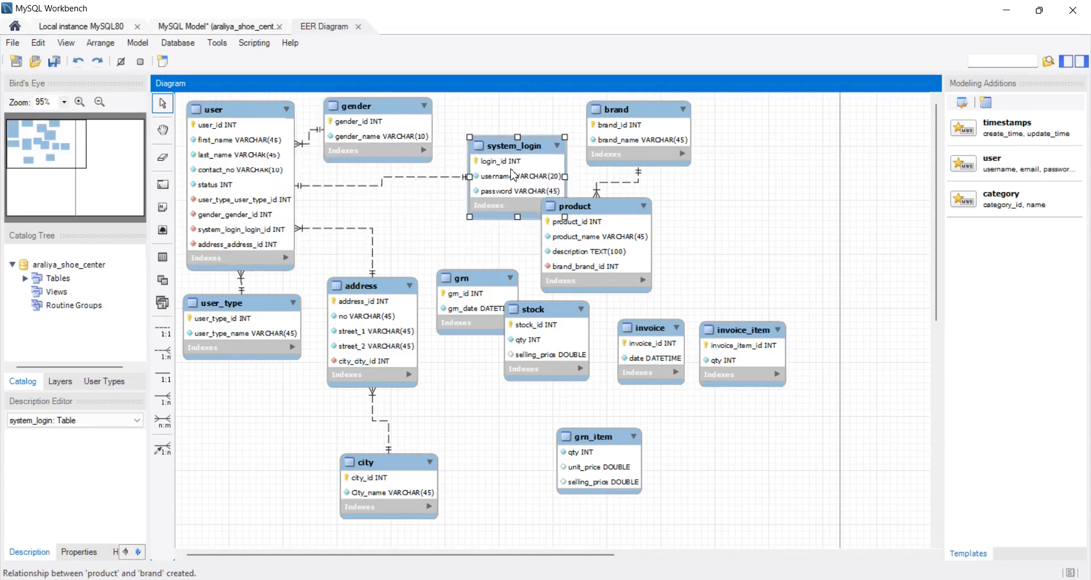
left_click_drag(396, 332, 401, 256)
left_click_drag(398, 475, 403, 386)
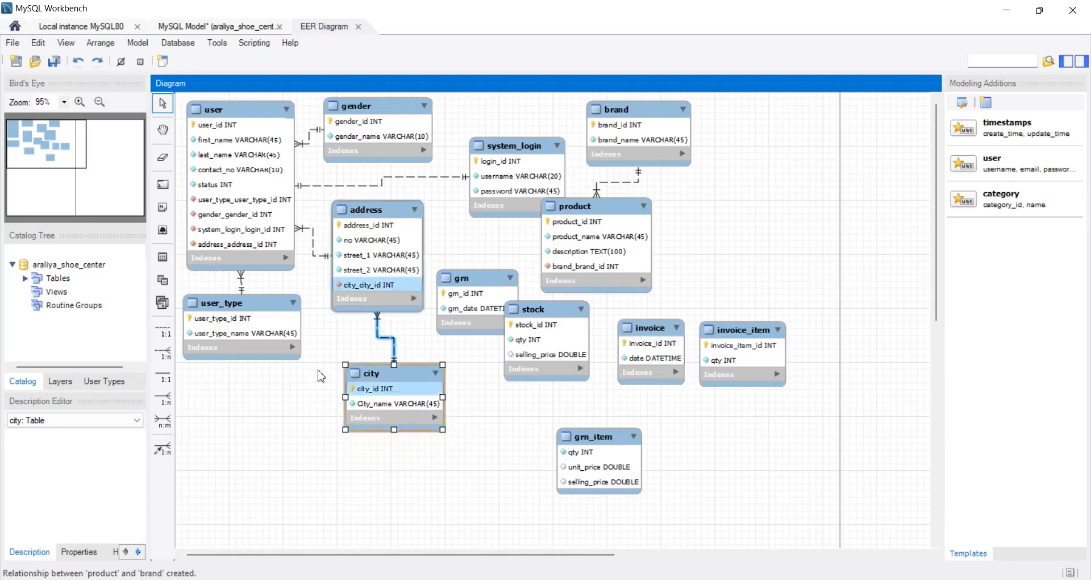
left_click_drag(261, 328, 254, 331)
left_click_drag(468, 307, 269, 424)
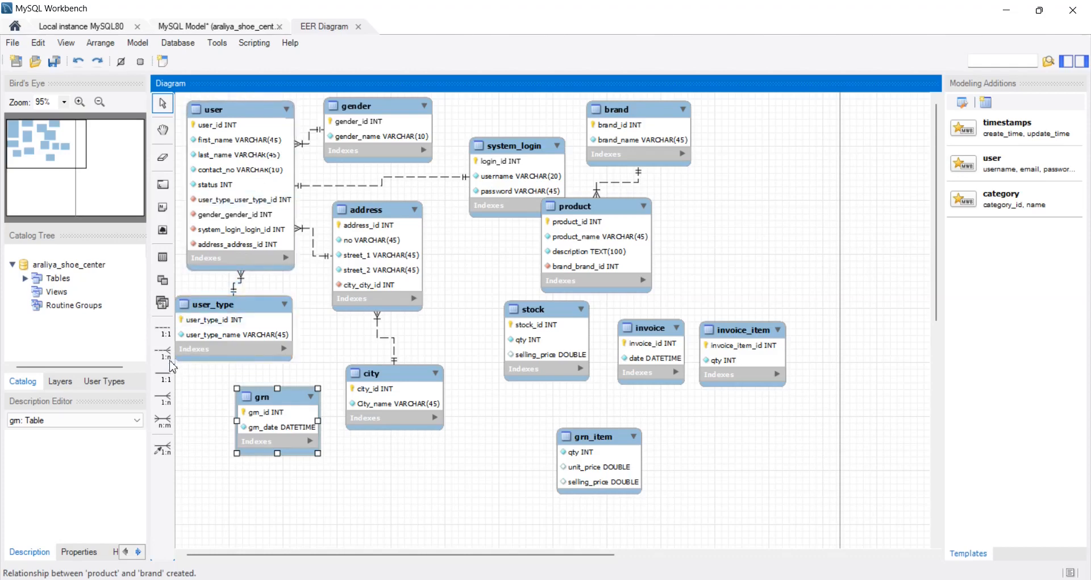
- Create a non-identifying 1:n relationship from grn to user, and move grn a little further below user_type
left_click(171, 362)
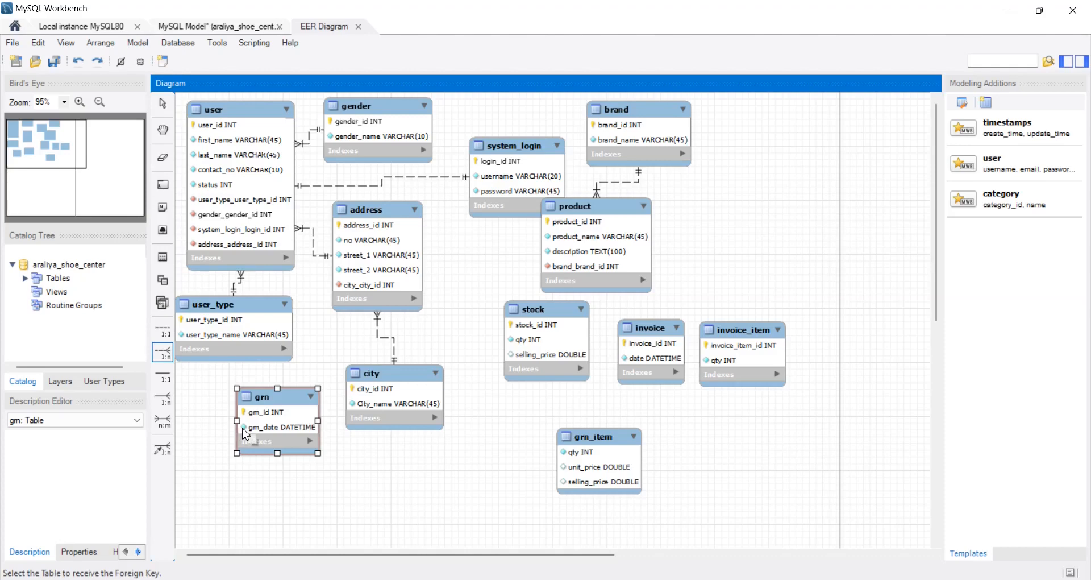
left_click(263, 410)
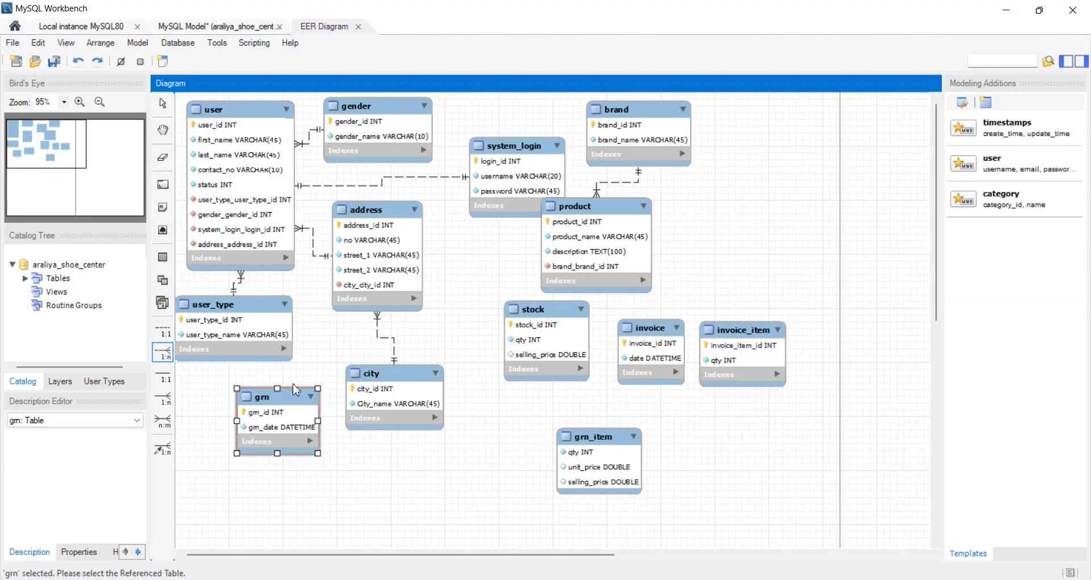
left_click(252, 183)
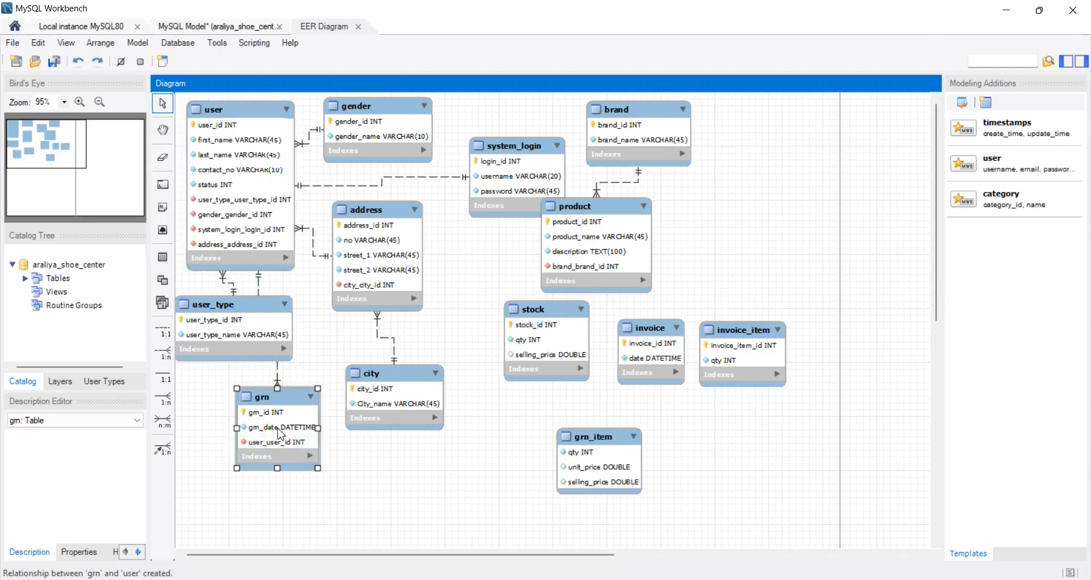
left_click_drag(279, 432, 291, 458)
- Spread out the crowded tables: product above invoice_item, system_login between gender and brand, and address farther from user
left_click_drag(398, 278, 425, 293)
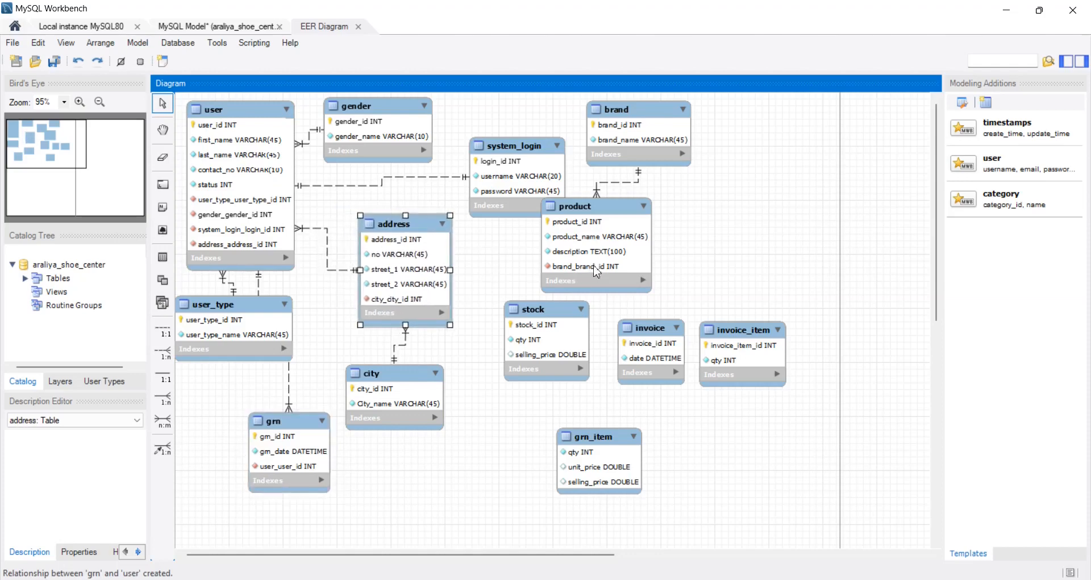
left_click_drag(597, 271, 756, 275)
left_click_drag(532, 193, 541, 153)
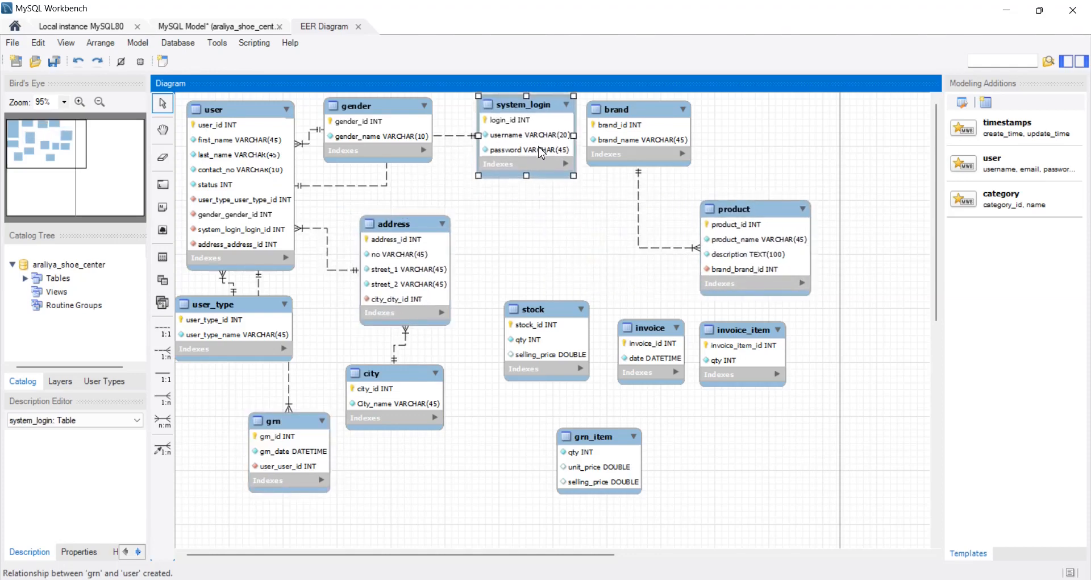
left_click_drag(405, 274, 458, 254)
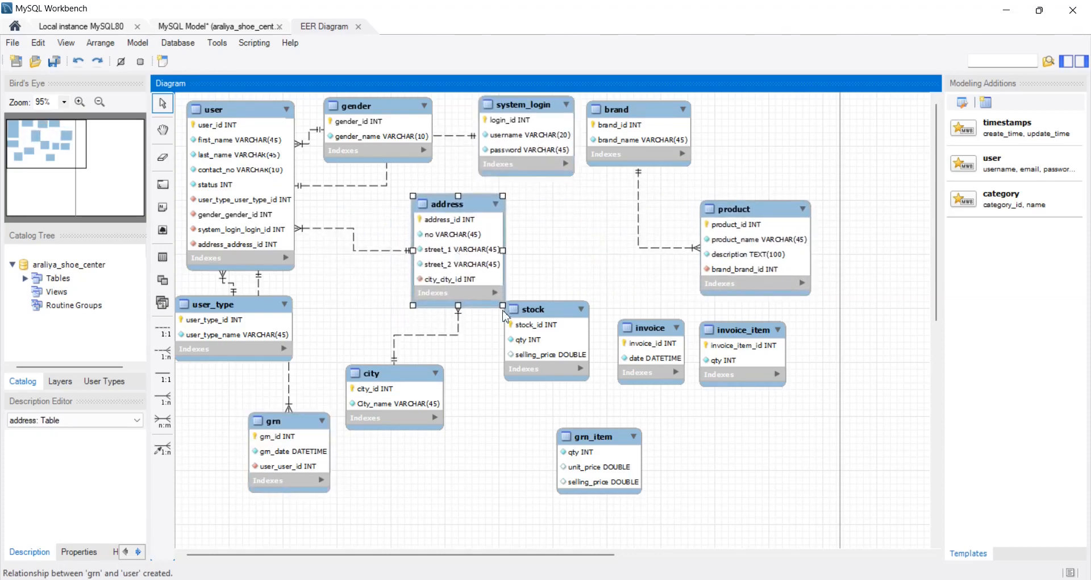
- Move stock below invoice_item, city above grn_item, address below system_login, and grn between user and user_type to clear its relationship line
left_click_drag(522, 338, 715, 457)
left_click_drag(404, 403, 561, 405)
left_click_drag(303, 448, 359, 339)
left_click_drag(470, 259, 474, 239)
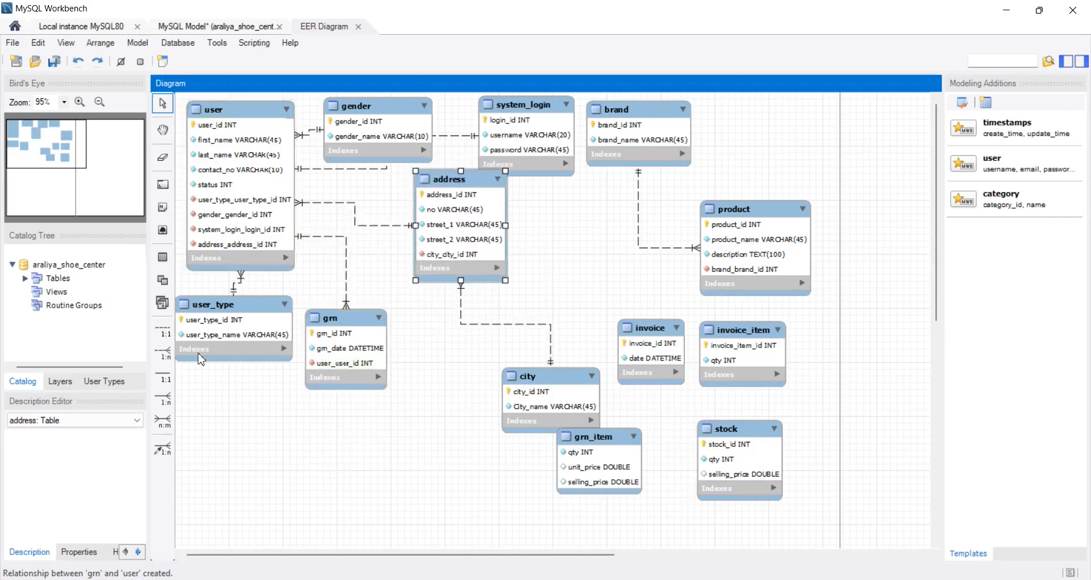
left_click_drag(229, 336, 258, 509)
left_click_drag(362, 371, 345, 393)
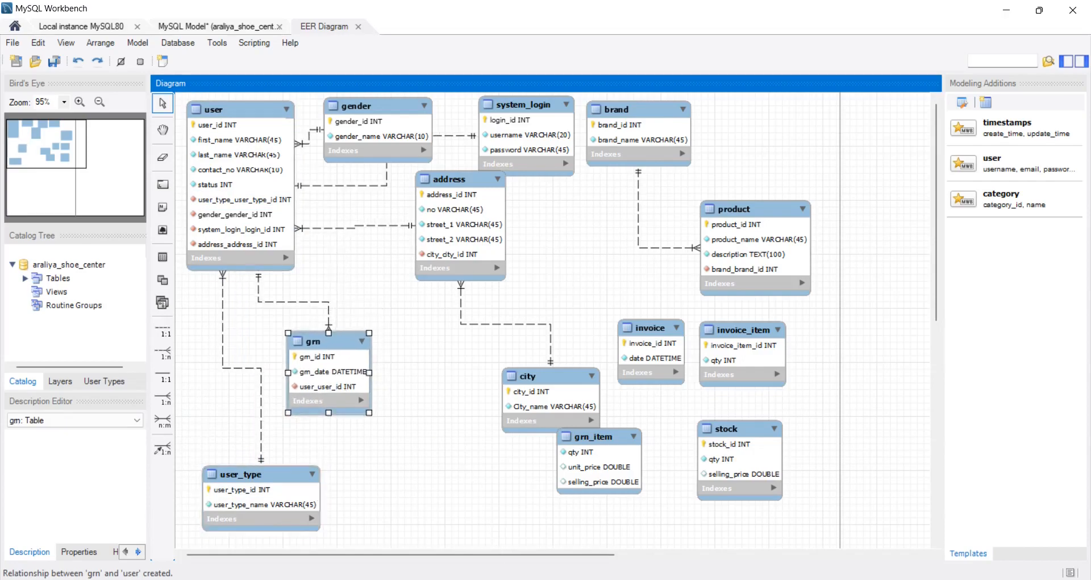
- Check item 08 of Question Set 33 in the browser PDF, and arrange grn below user with grn_item diagonally below it in MySQL Workbench
key("alt+Tab")
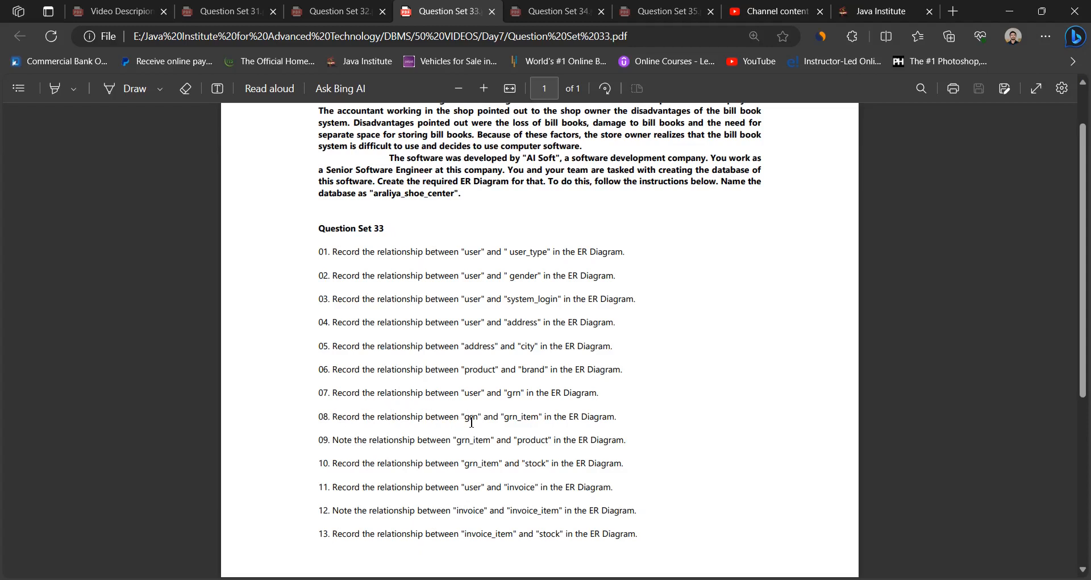
left_click_drag(463, 419, 538, 416)
left_click(554, 438)
key("alt+Tab")
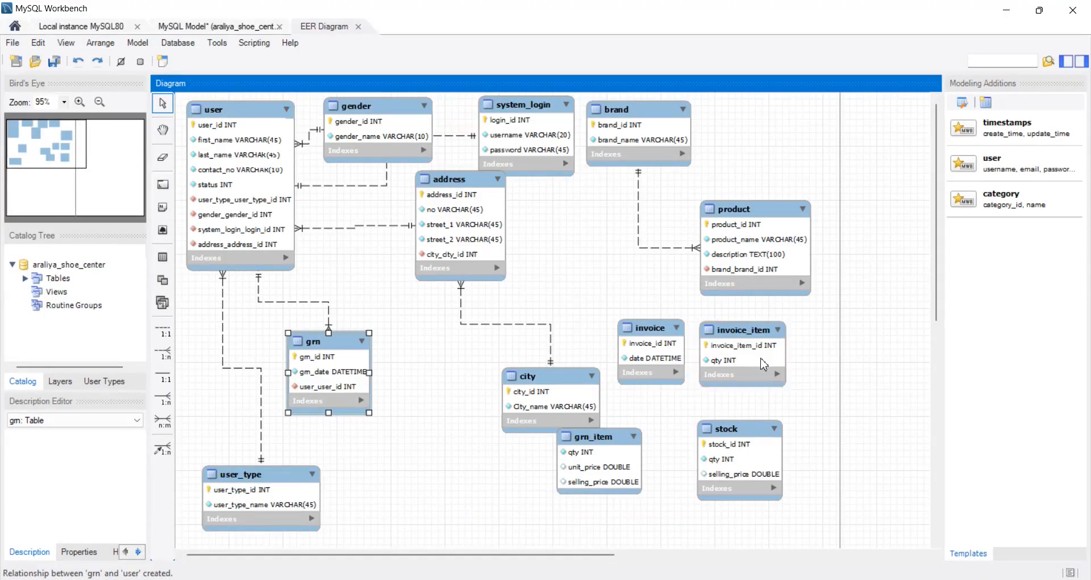
left_click_drag(592, 456, 423, 454)
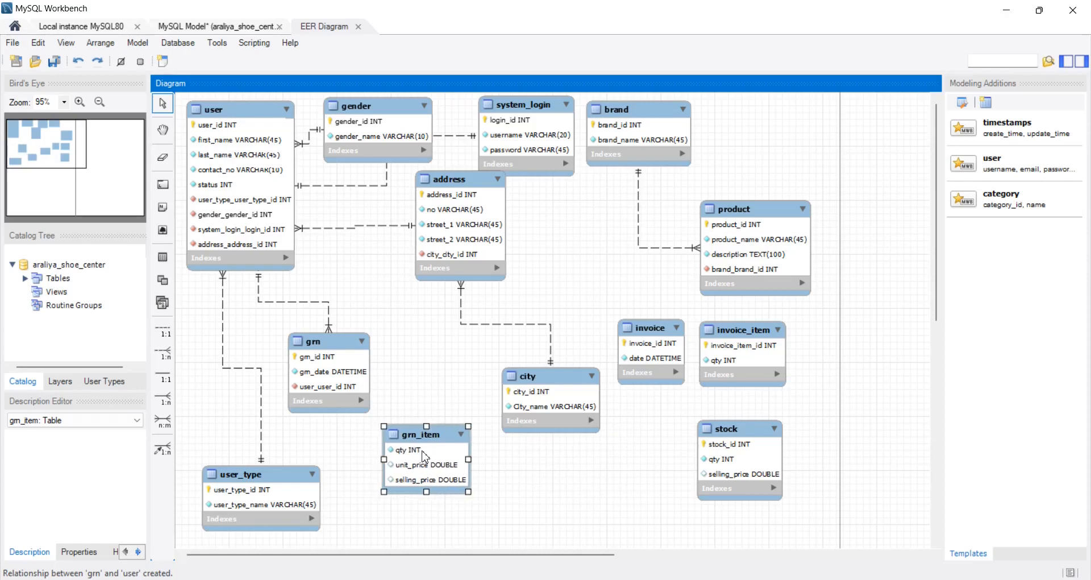
left_click_drag(345, 380, 337, 378)
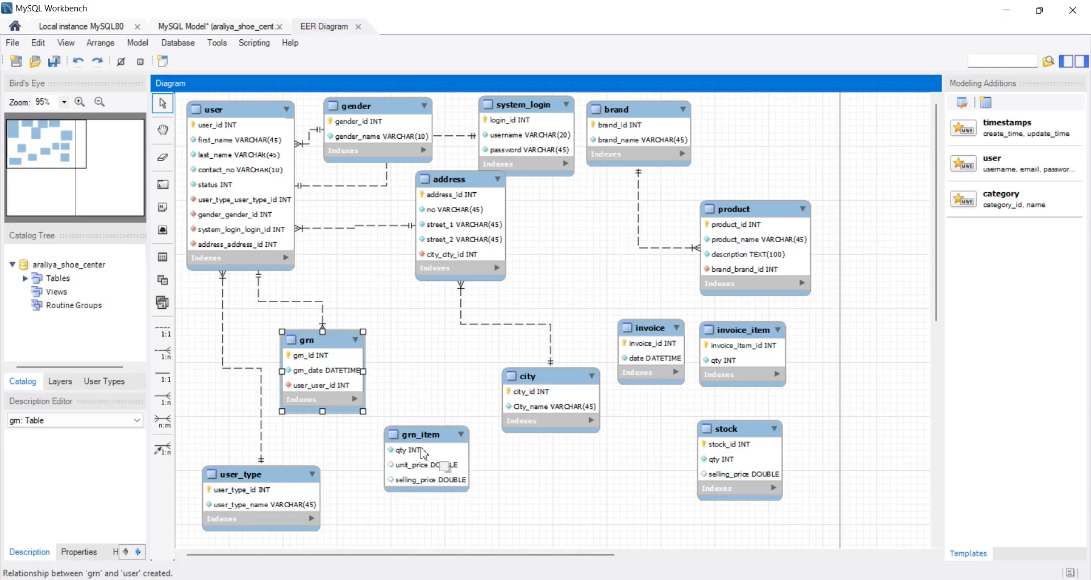
left_click_drag(431, 458, 438, 459)
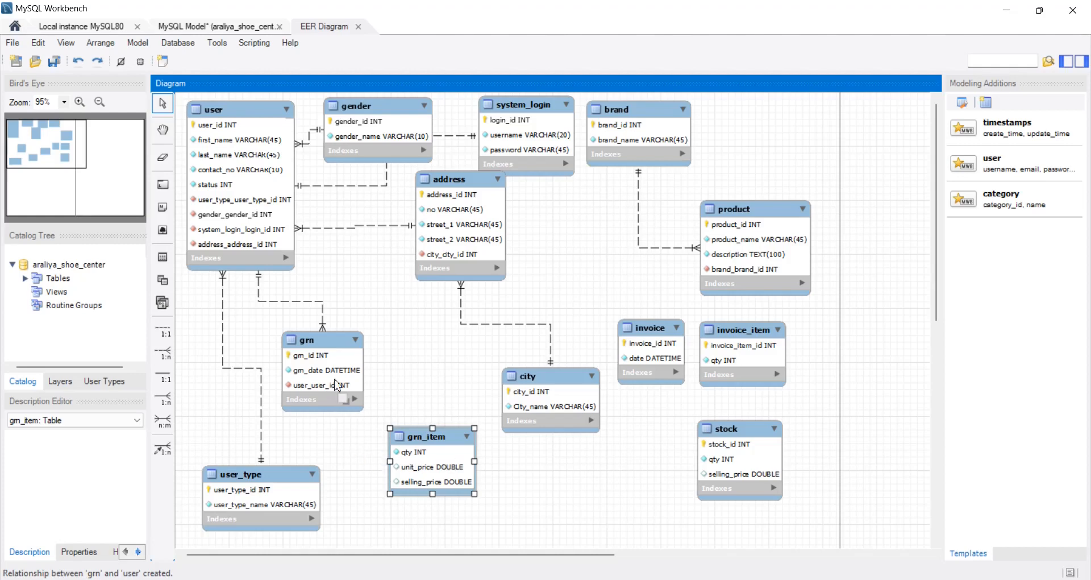
left_click_drag(336, 384, 343, 362)
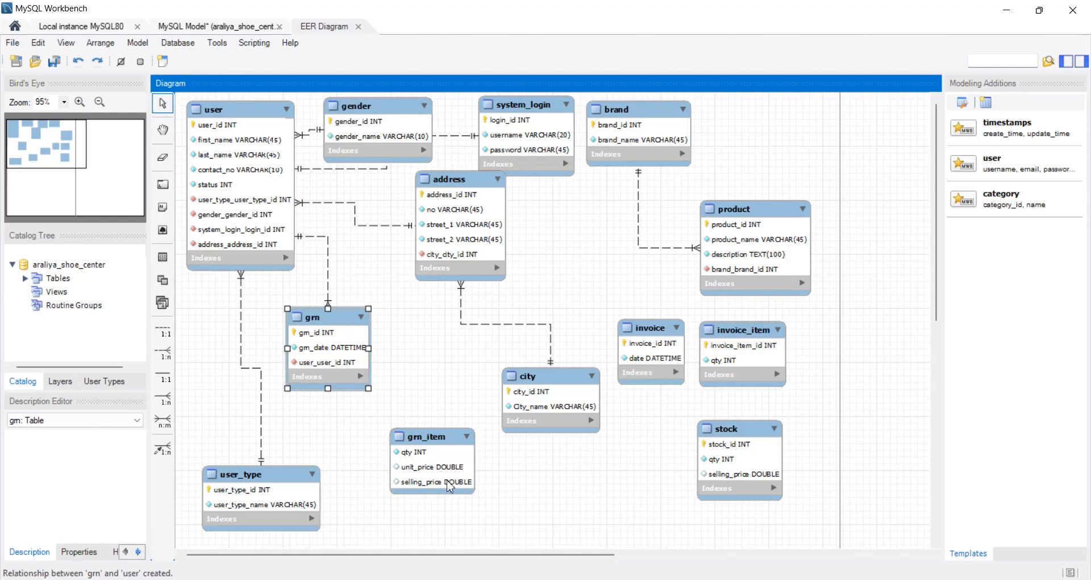
- Create a non-identifying 1:n relationship from grn_item to grn, and move grn_item slightly up toward grn
left_click(169, 356)
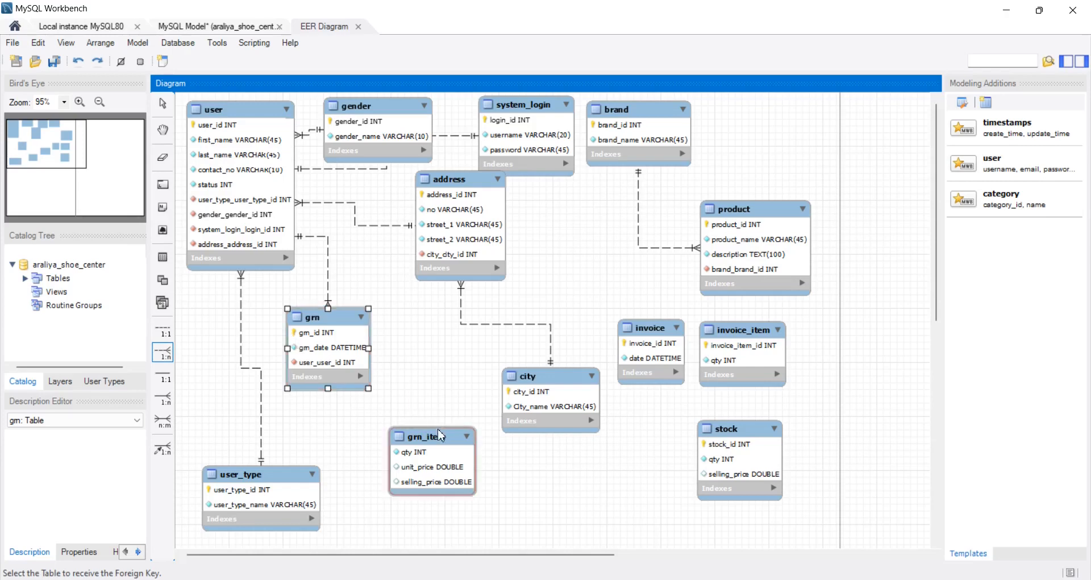
left_click(441, 458)
left_click(314, 347)
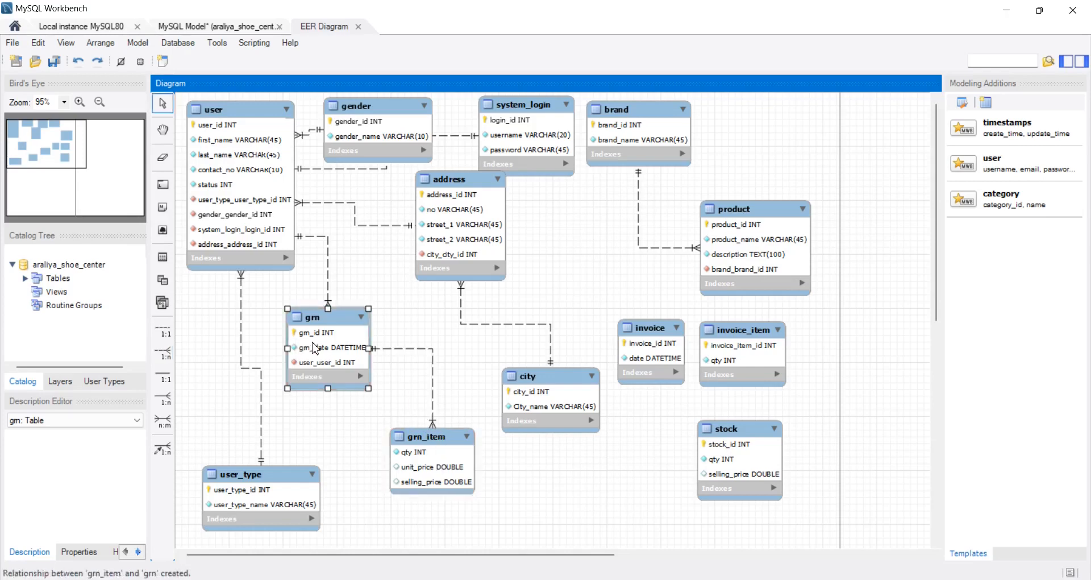
left_click_drag(435, 484, 433, 462)
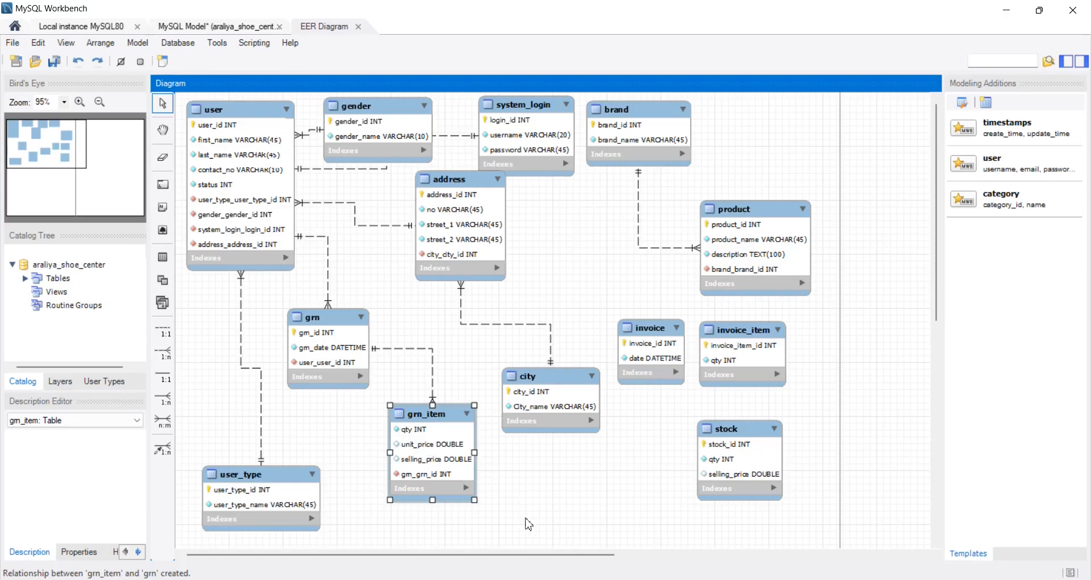
- Check item 09 of Question Set 33 in the browser PDF, and shift grn and grn_item up toward user in MySQL Workbench
key("alt+Tab")
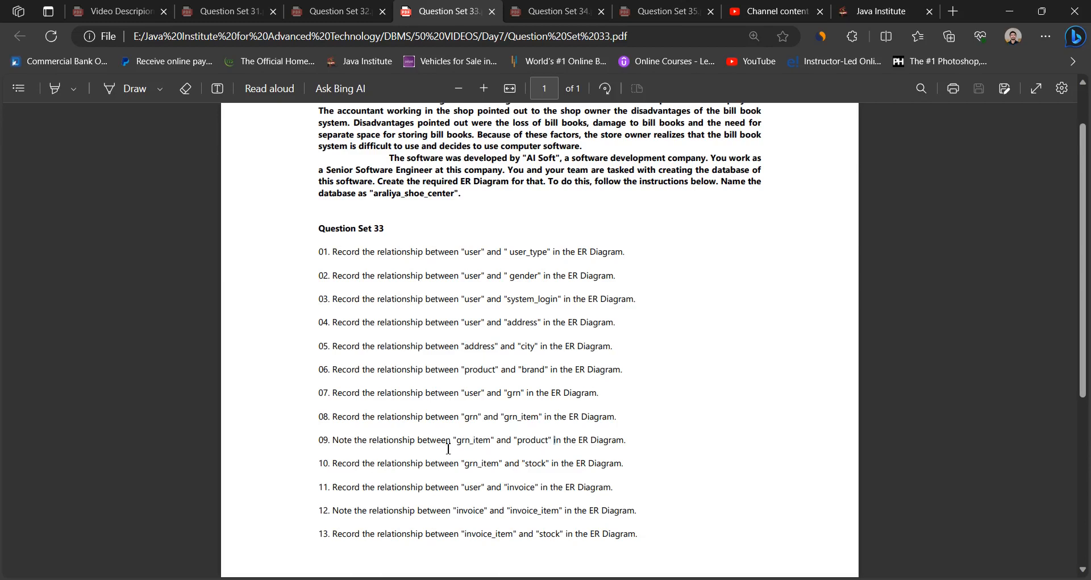
left_click_drag(457, 444, 549, 444)
left_click(649, 468)
left_click(682, 579)
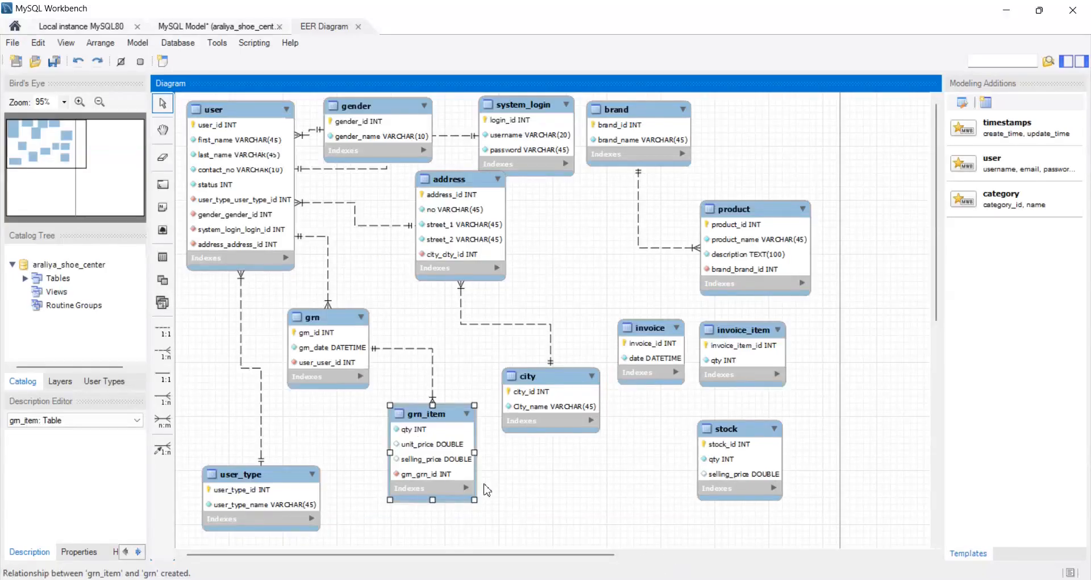
left_click_drag(349, 369, 332, 357)
left_click_drag(442, 448, 433, 399)
- Rearrange the diagram with product beside grn_item, brand above product, city beside address, and invoice above invoice_item away from the other tables
left_click_drag(766, 260, 524, 512)
left_click_drag(535, 422, 561, 253)
left_click_drag(650, 373, 763, 194)
left_click_drag(714, 343, 744, 283)
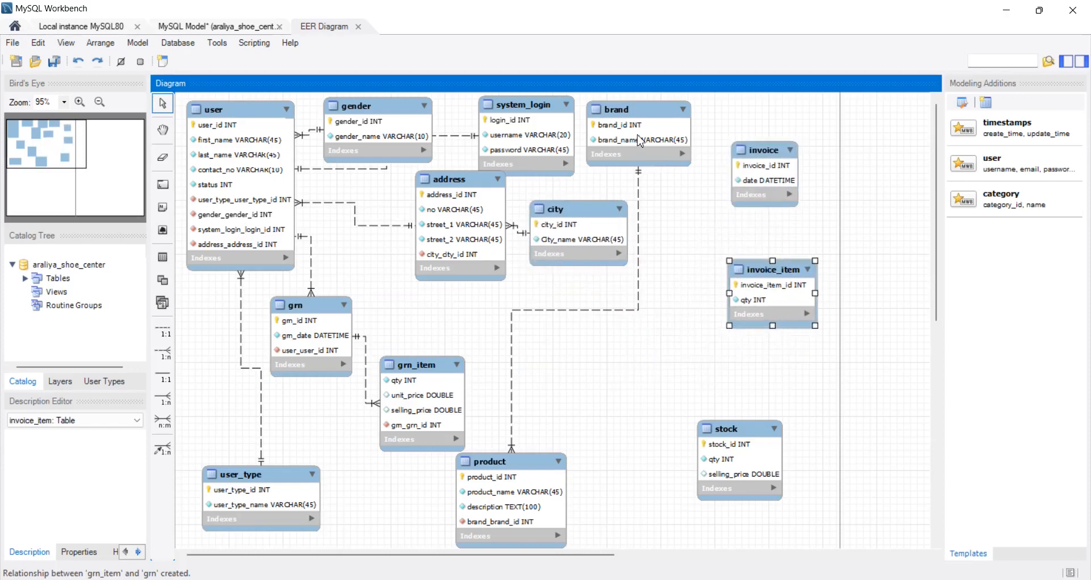
left_click_drag(640, 142, 650, 345)
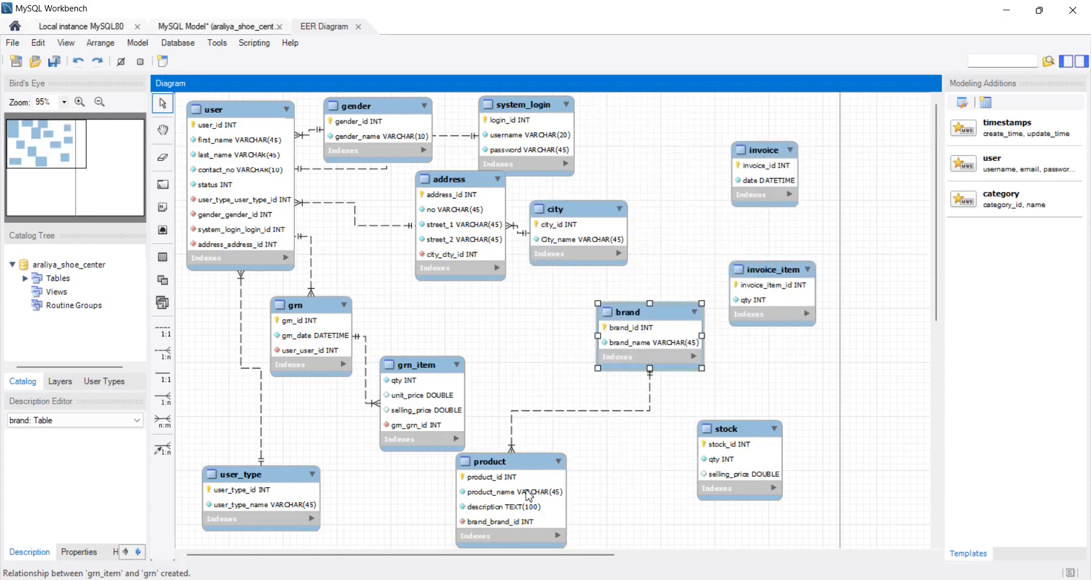
left_click_drag(520, 505, 580, 456)
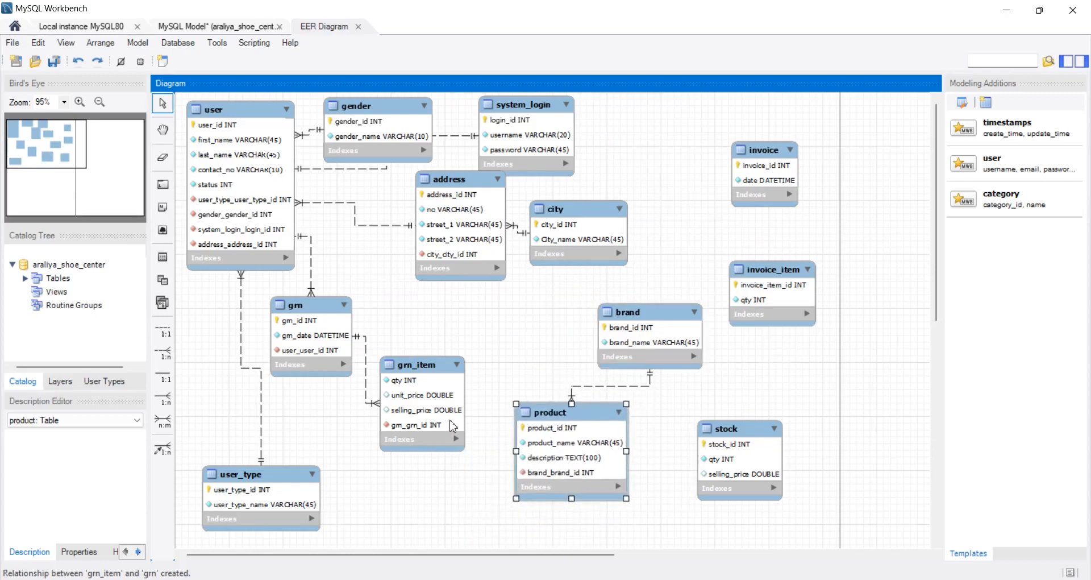
- Create a non-identifying 1:n relationship from grn_item to product, and move product slightly farther below brand
left_click(163, 352)
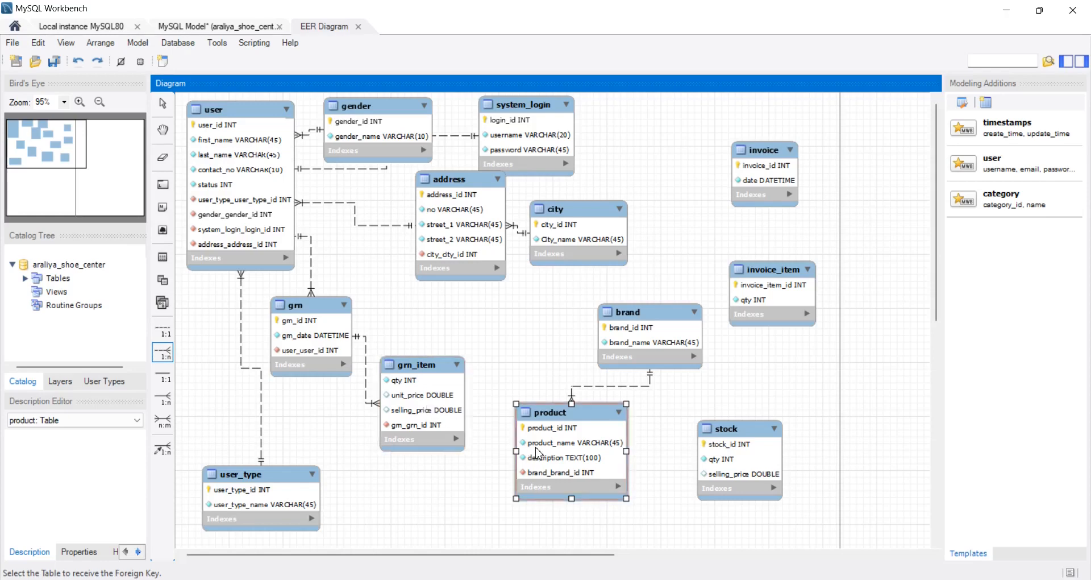
left_click(443, 417)
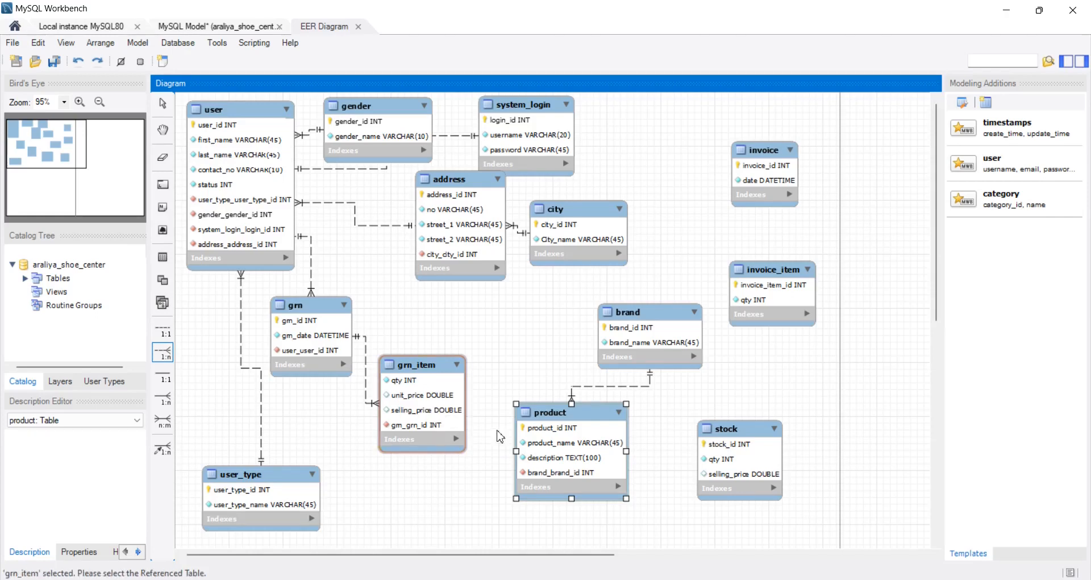
left_click(552, 457)
left_click_drag(580, 465, 564, 484)
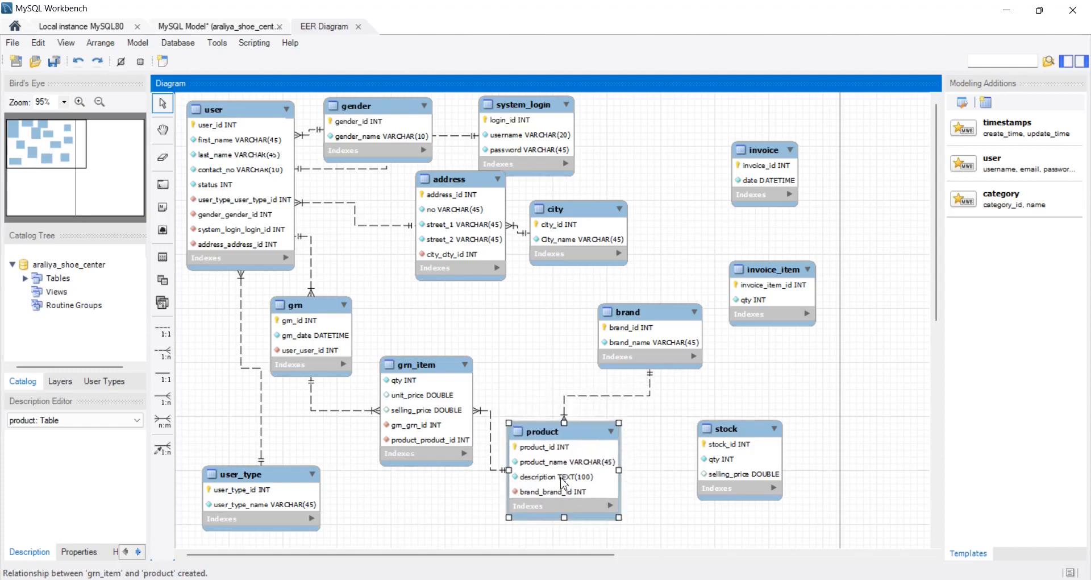
- Check item 10 of Question Set 33 in the browser PDF, and place stock between grn_item and brand, above product, in MySQL Workbench
key("alt+Tab")
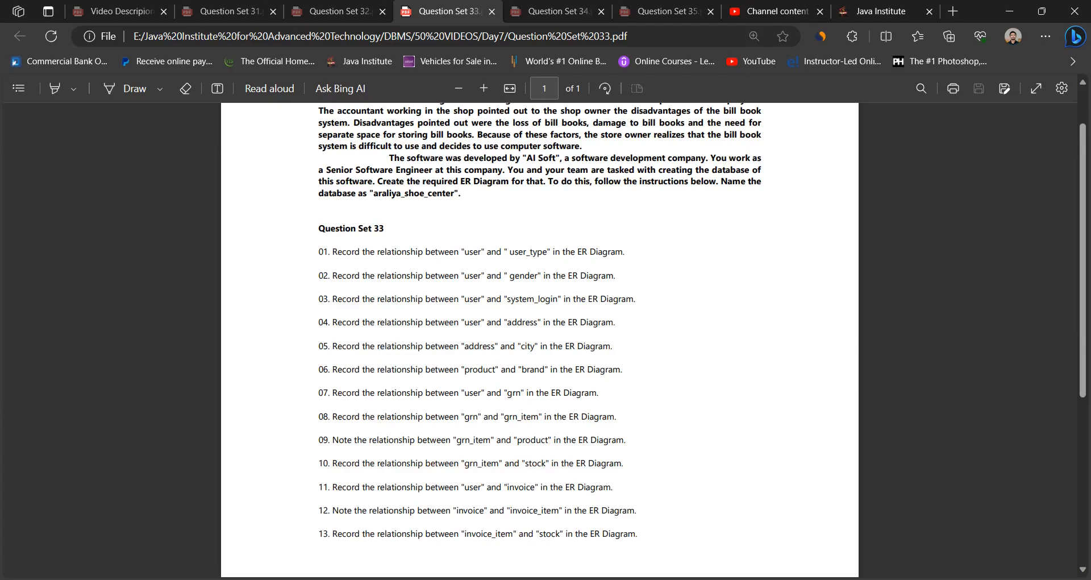
key("alt+Tab")
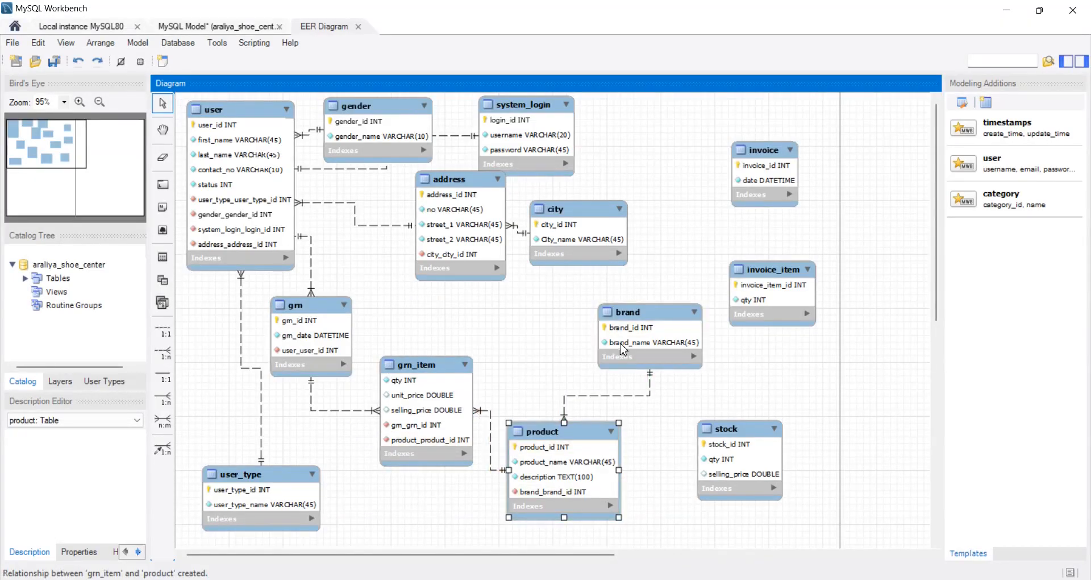
left_click_drag(747, 476, 549, 353)
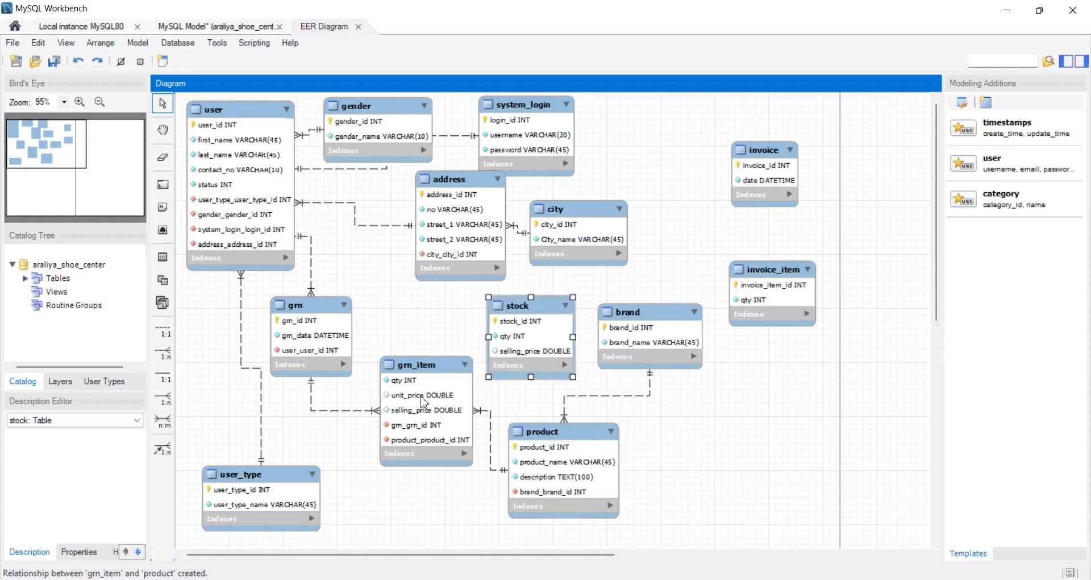
left_click_drag(419, 402, 405, 404)
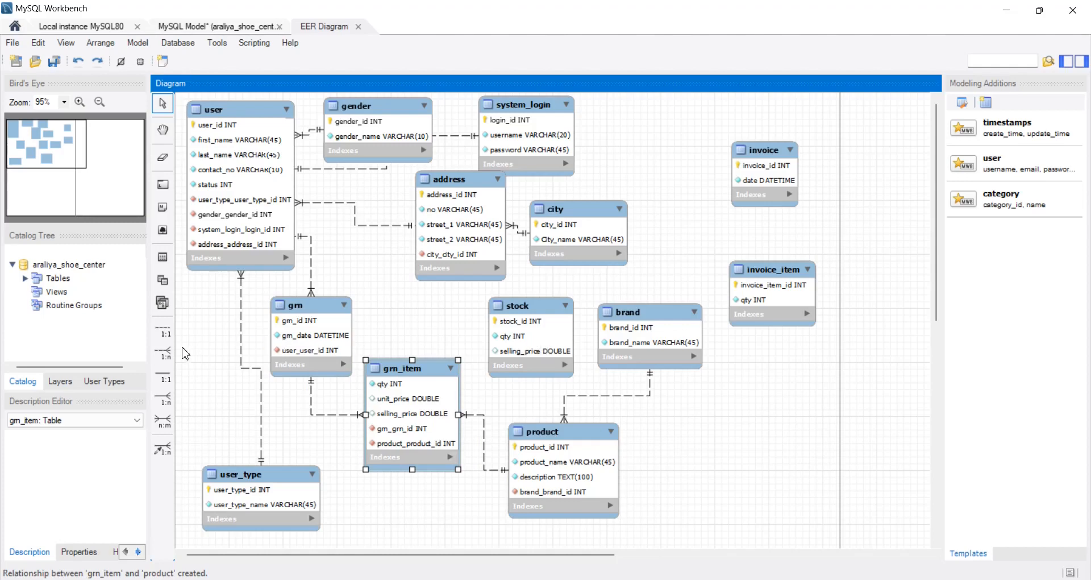
- Create a non-identifying 1:n relationship from grn_item to stock, and nudge grn_item slightly toward stock
left_click(170, 354)
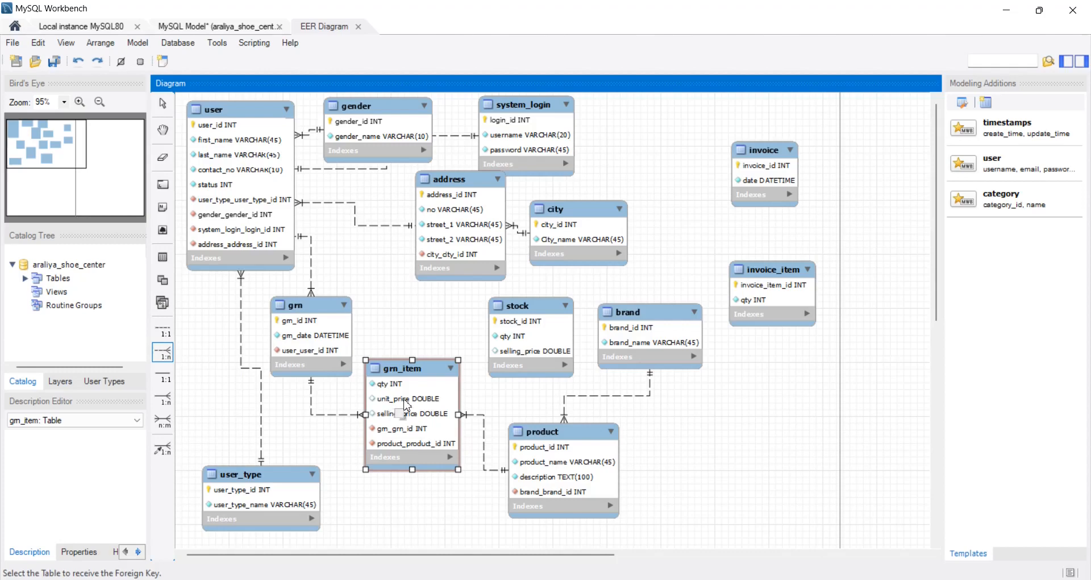
left_click(405, 405)
left_click(530, 342)
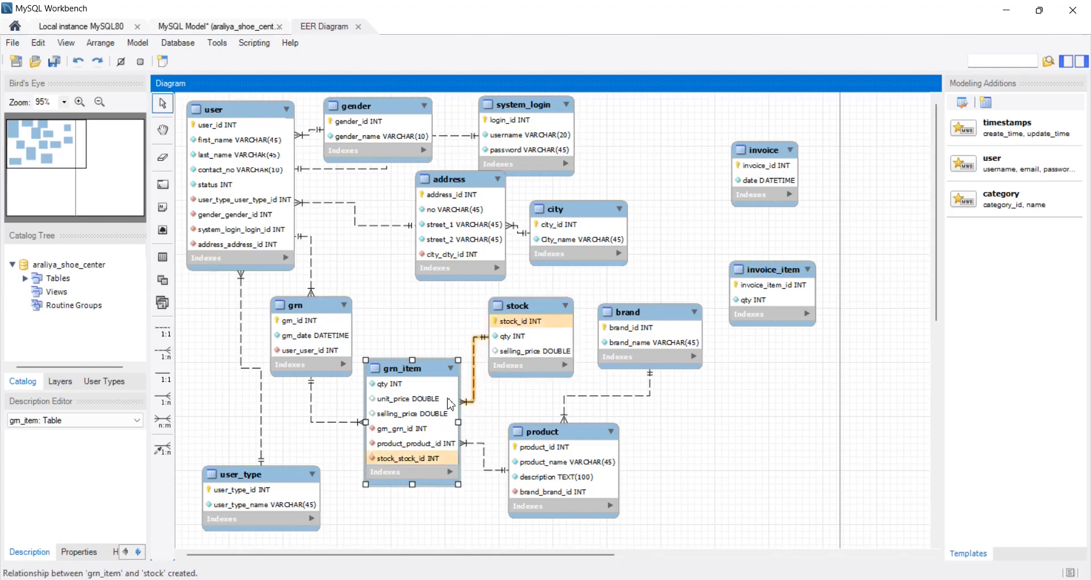
left_click_drag(408, 414, 416, 410)
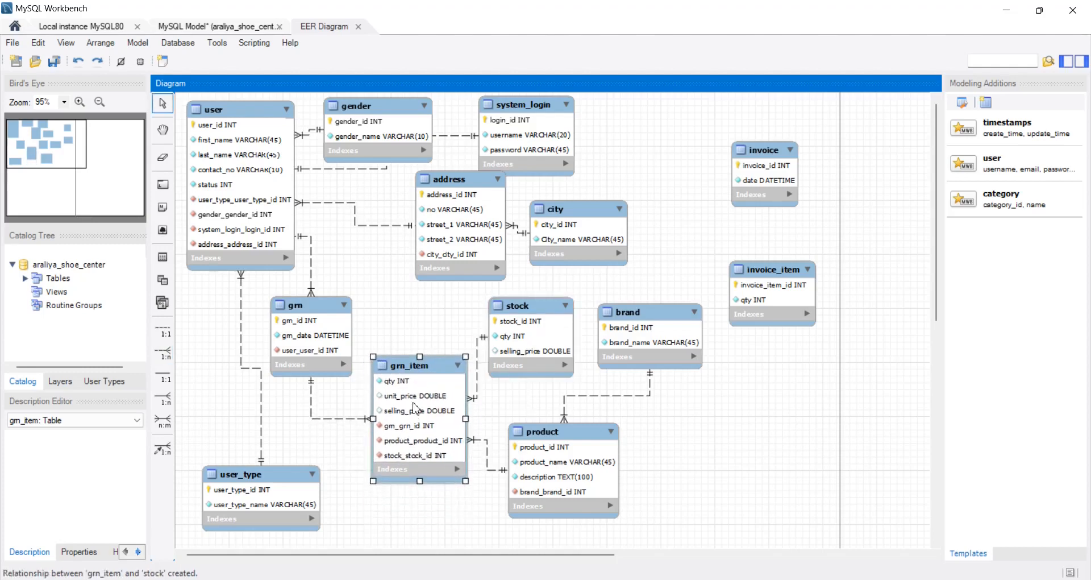
- Check item 11 of Question Set 33 in the browser PDF, and move invoice between user and address, just above grn, in MySQL Workbench
left_click(500, 579)
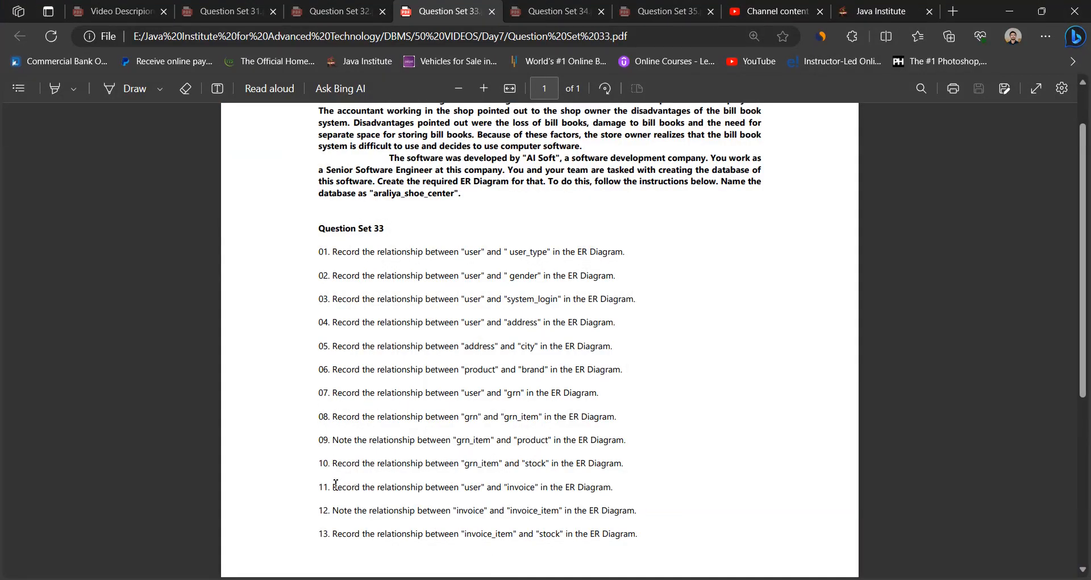
left_click_drag(462, 489, 540, 490)
left_click(589, 490)
key("alt+Tab")
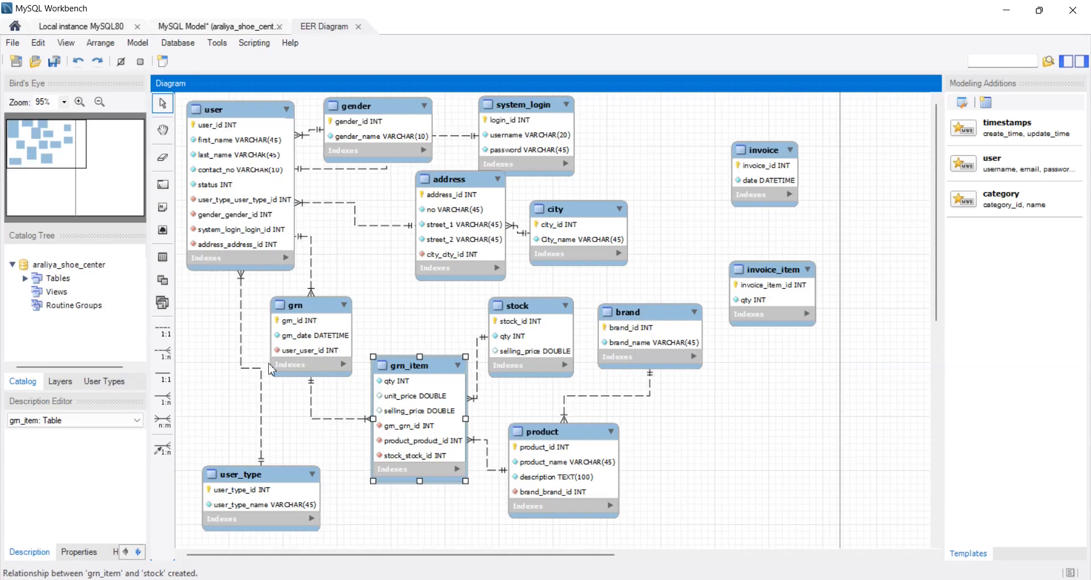
left_click_drag(743, 181, 369, 279)
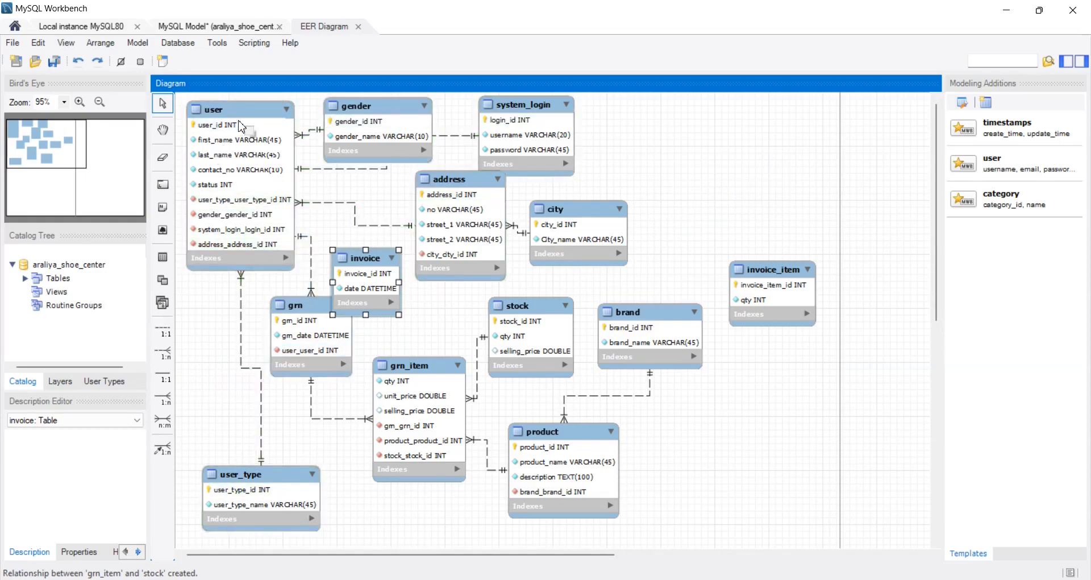
- Create a non-identifying 1:n relationship from invoice to user, and move invoice between grn and stock, above grn_item
left_click(240, 125)
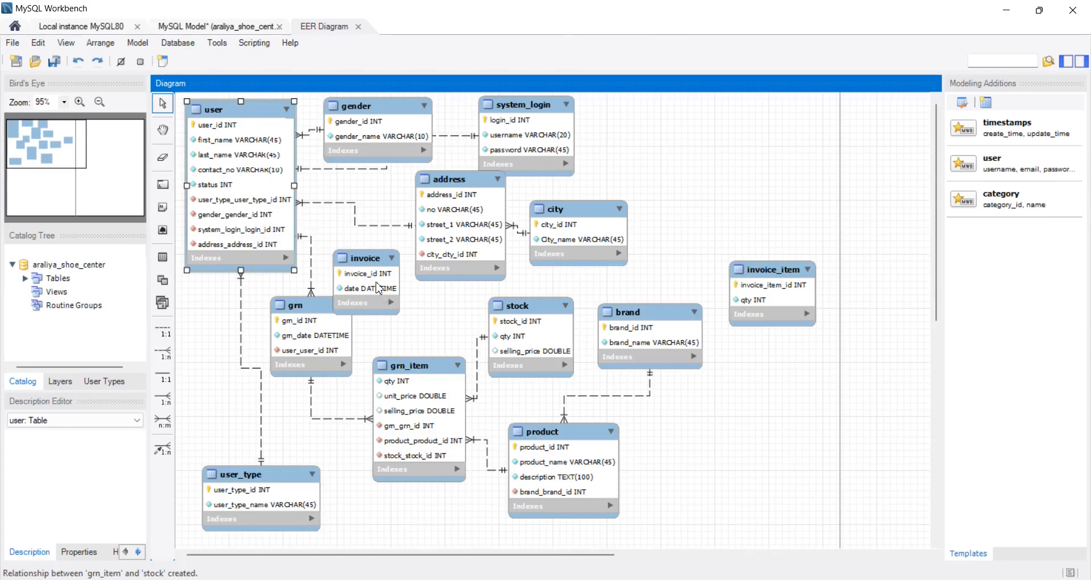
left_click(163, 352)
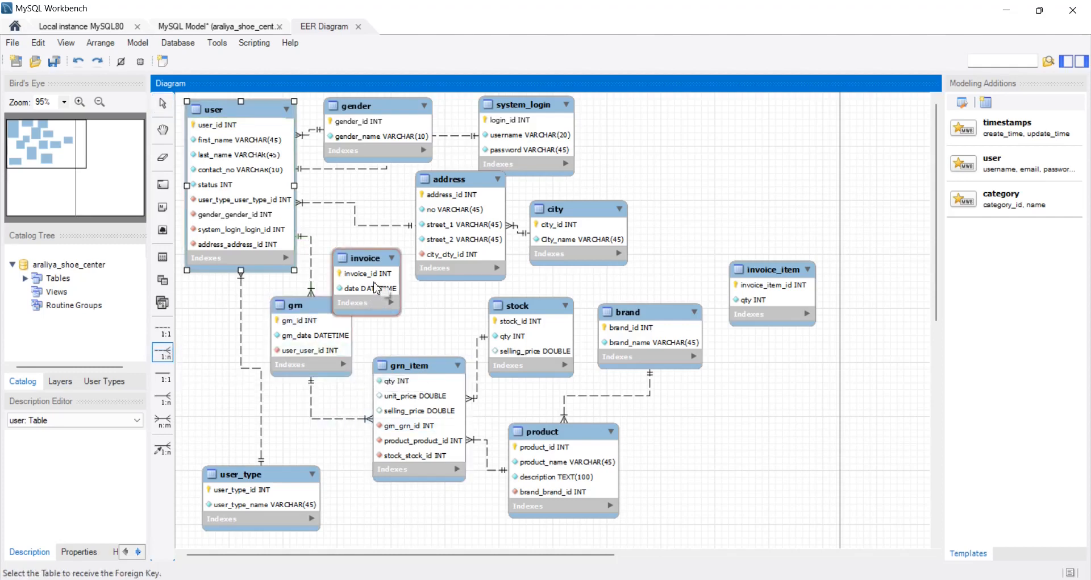
left_click(376, 288)
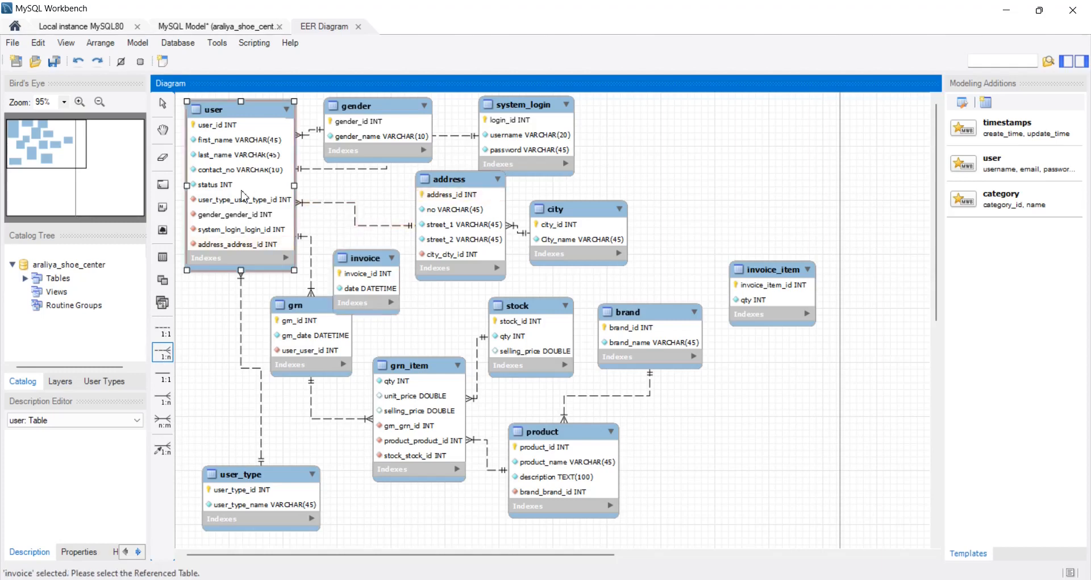
left_click(240, 196)
left_click_drag(364, 300, 407, 323)
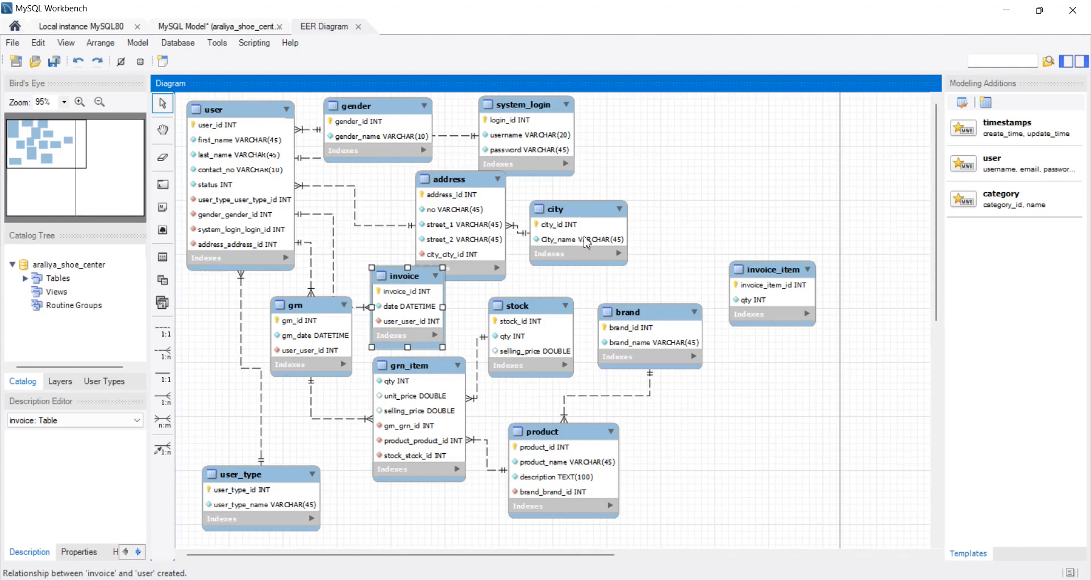
- Move city, system_login, gender and address farther from user, and place invoice in the freed space between user and address
left_click_drag(588, 243, 791, 209)
left_click_drag(563, 136, 708, 137)
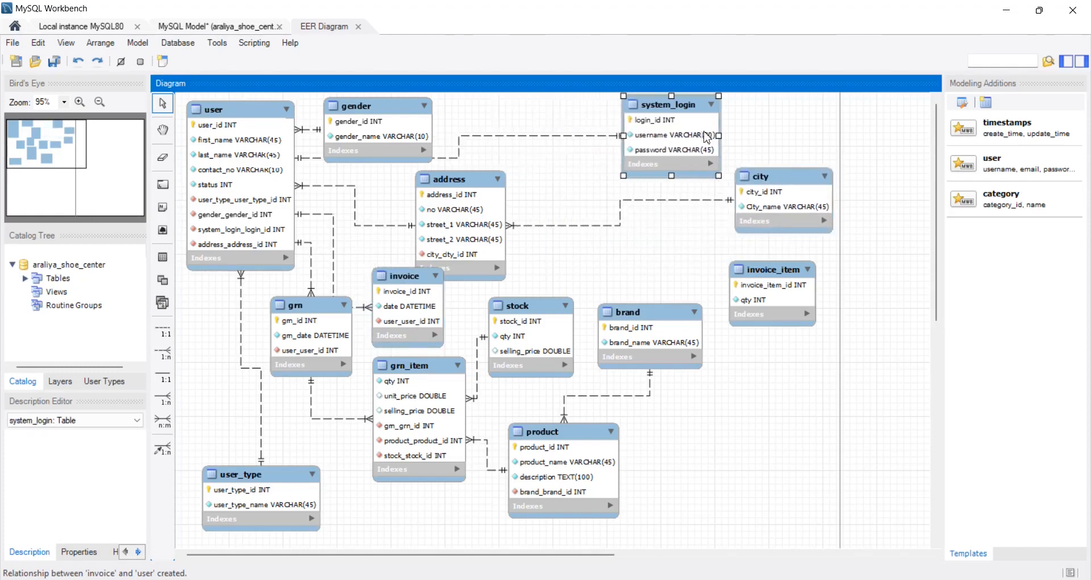
left_click_drag(391, 136, 510, 130)
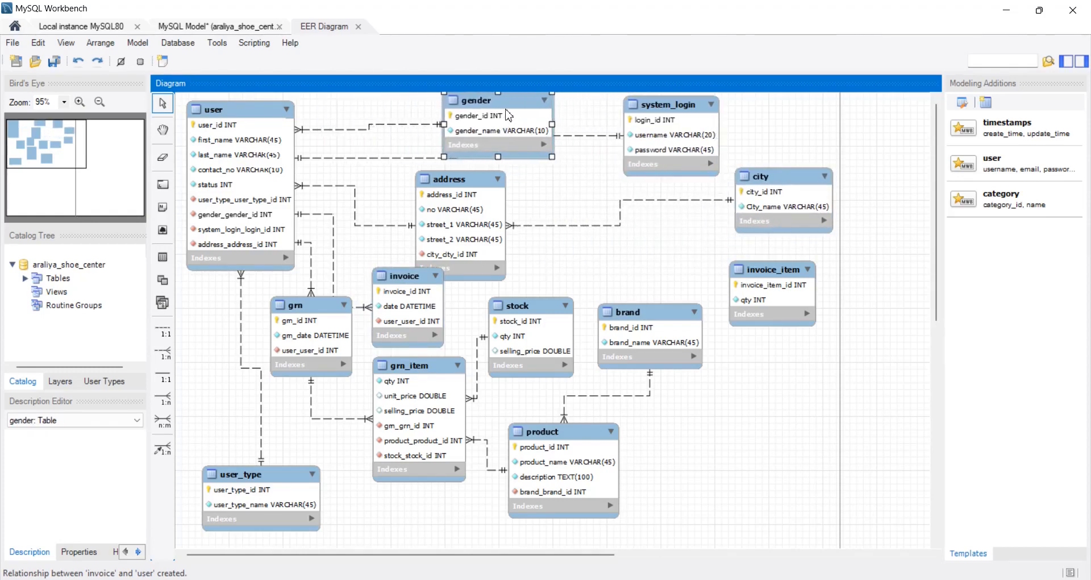
left_click_drag(481, 224, 592, 228)
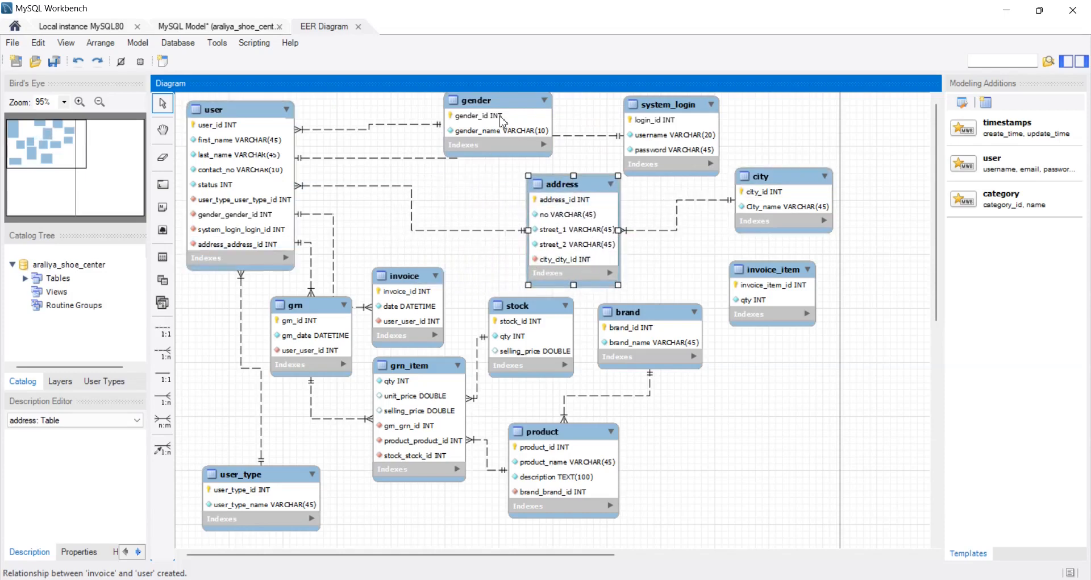
left_click_drag(419, 287, 426, 231)
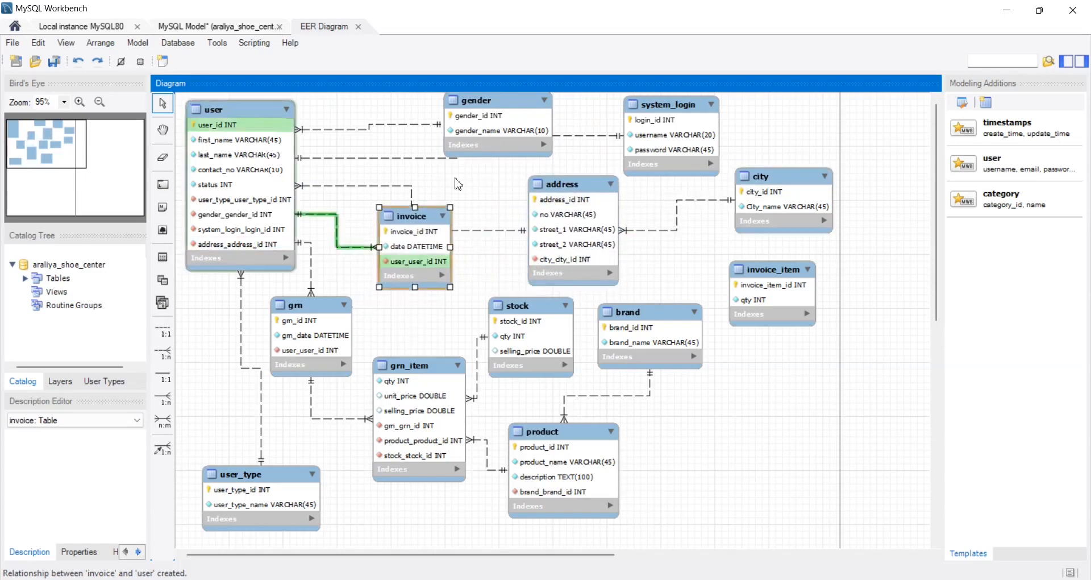
- Move gender down beside address, and shift invoice closer to user in the diagram
left_click_drag(476, 146, 485, 193)
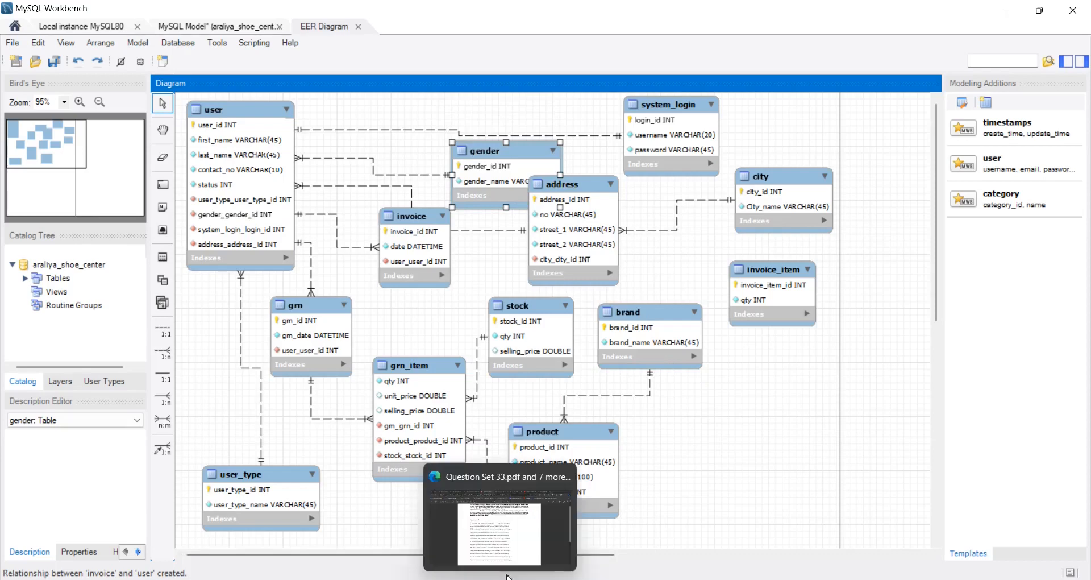
left_click_drag(425, 236, 408, 240)
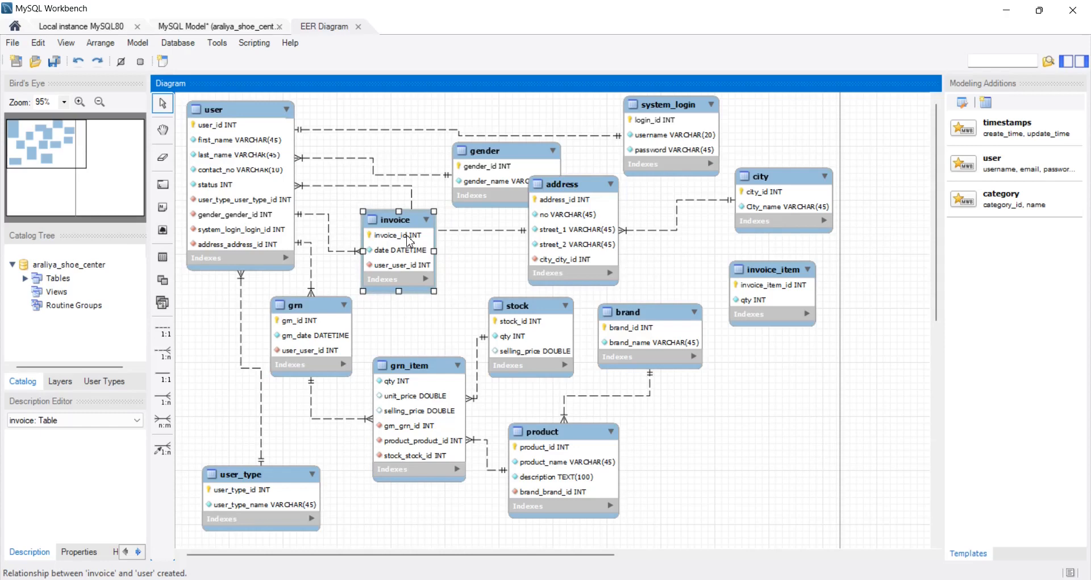
mouse_move(407, 238)
left_mouse_down()
mouse_move(398, 250)
mouse_move(409, 251)
left_mouse_up()
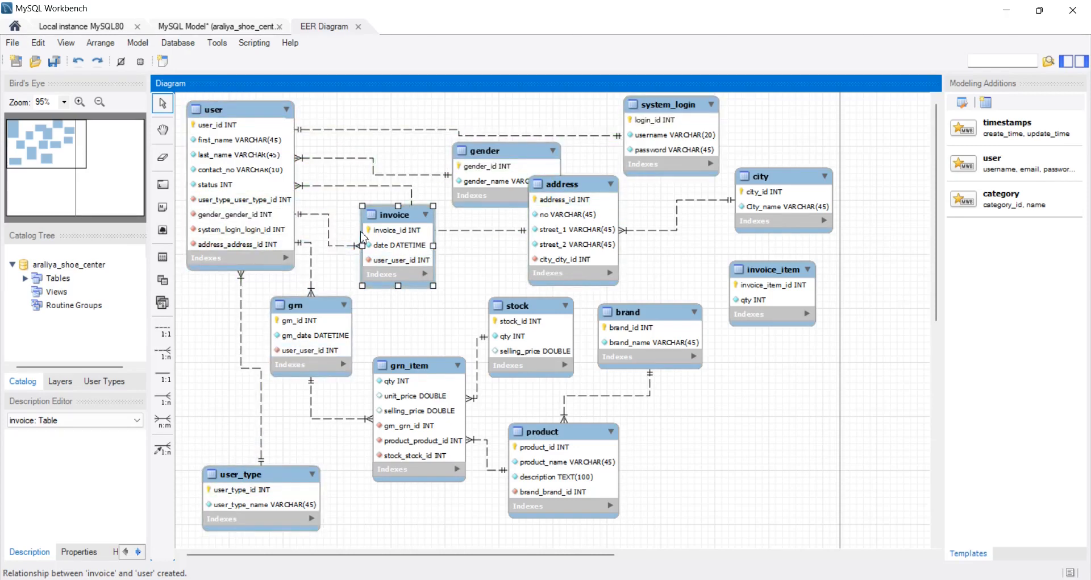
- Check item 12 of Question Set 33 in the browser PDF, and in MySQL Workbench move user_type and grn_item lower and product farther from grn_item
left_click(500, 579)
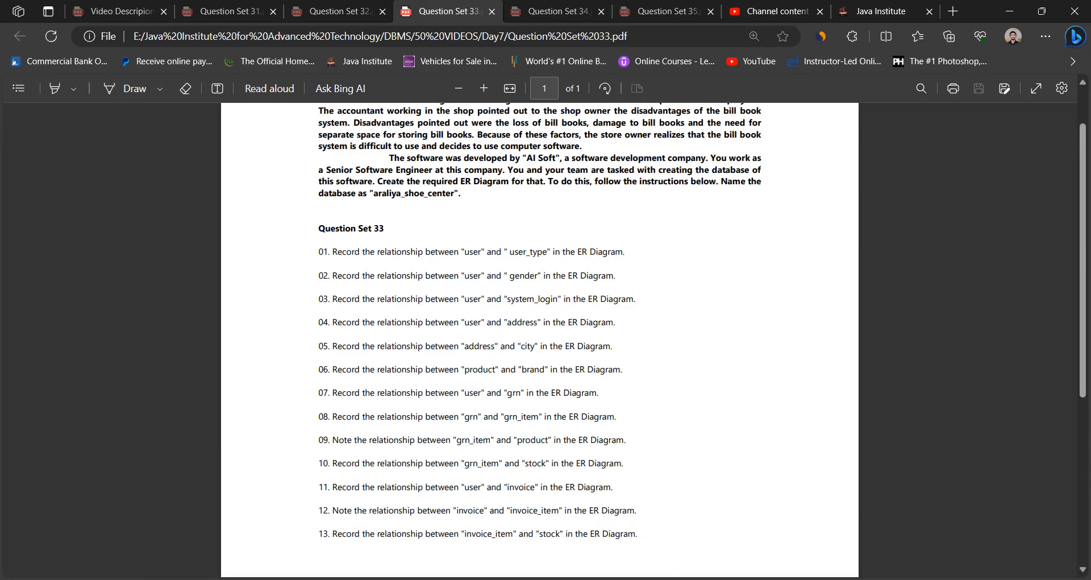
key("alt+Tab")
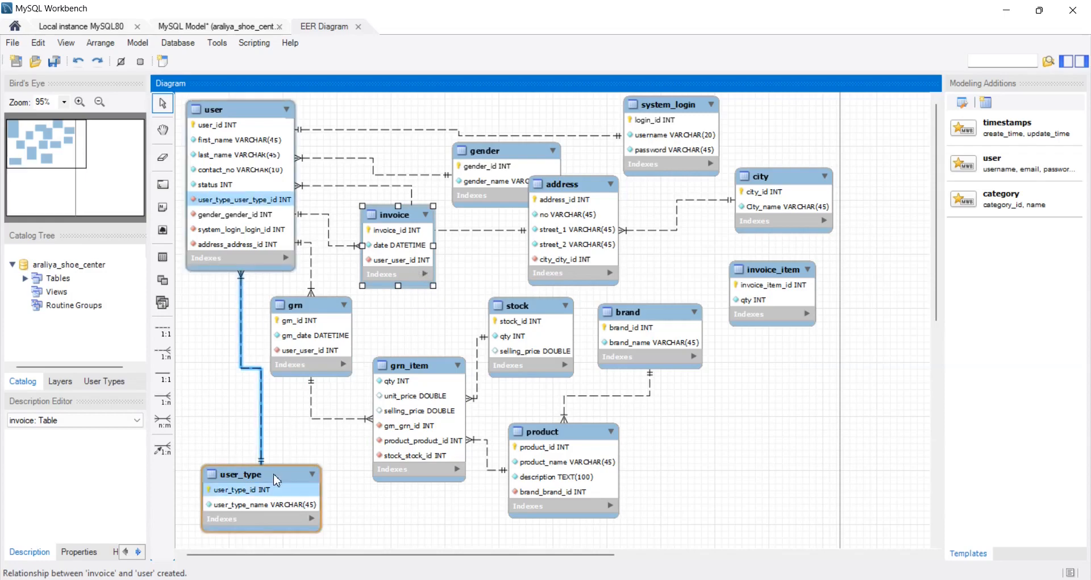
left_click_drag(275, 485, 266, 503)
left_click_drag(409, 365, 401, 403)
left_click_drag(552, 471, 799, 474)
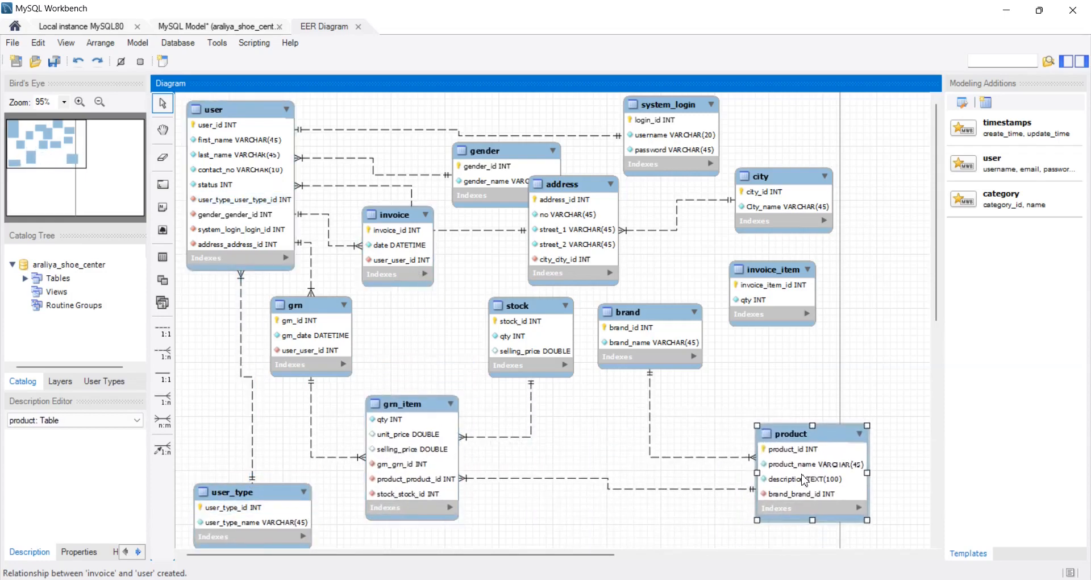
- Place brand above product, and move invoice_item into the space between address and brand
left_click_drag(659, 362, 879, 307)
left_click_drag(772, 292, 695, 299)
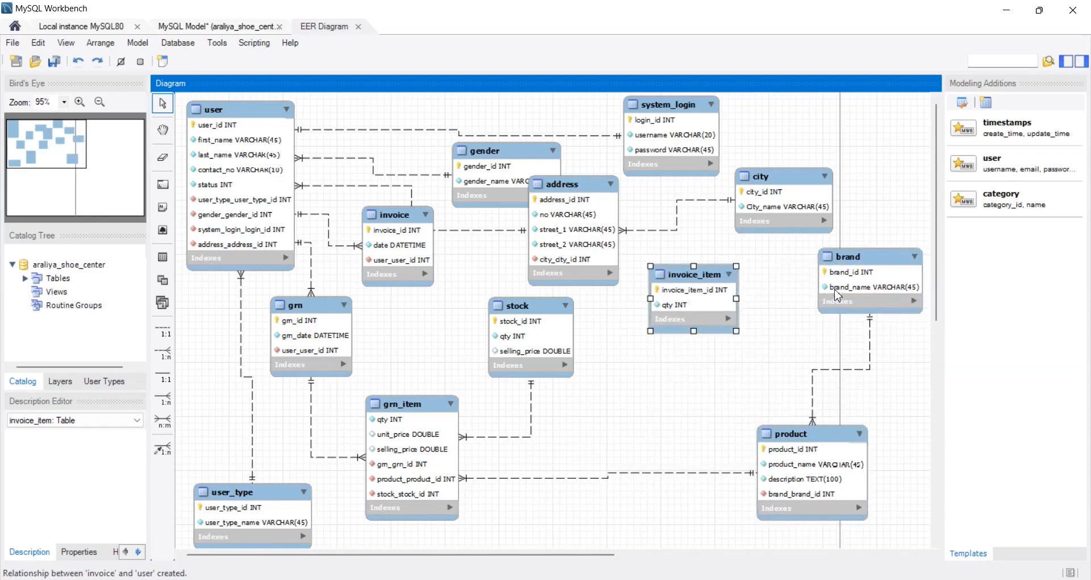
left_click_drag(847, 295, 826, 300)
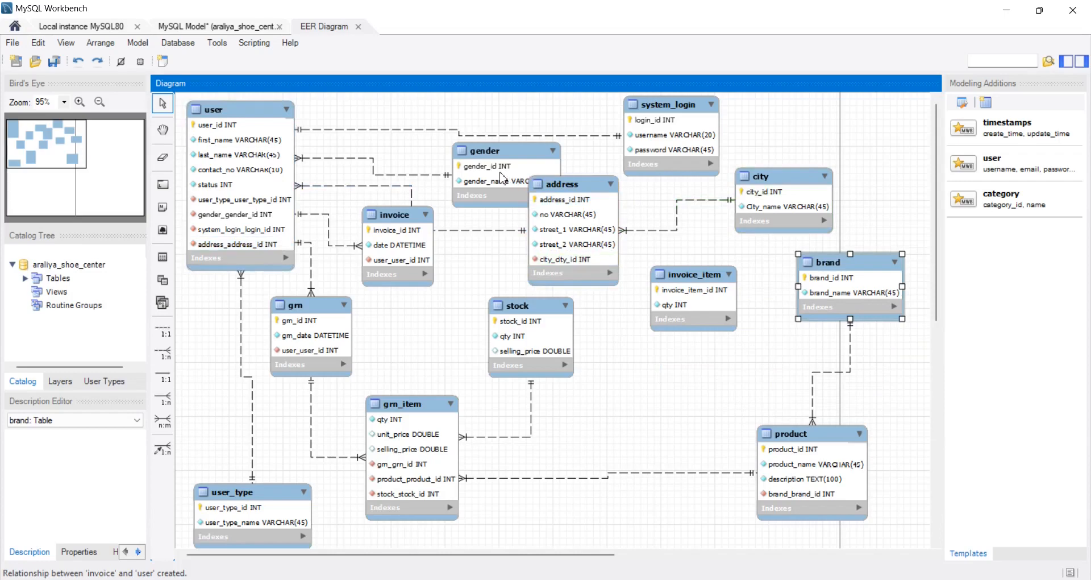
- Move system_login up, stock and address farther from user, and invoice slightly down, and place invoice_item between invoice and stock
left_click_drag(687, 138, 673, 86)
left_click_drag(530, 349, 610, 422)
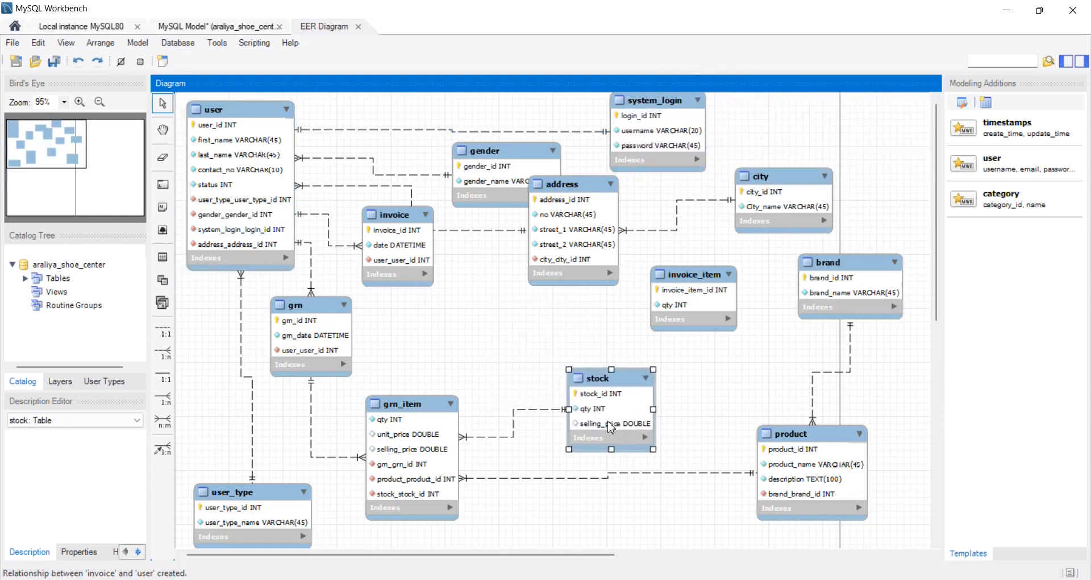
left_click_drag(563, 266, 611, 264)
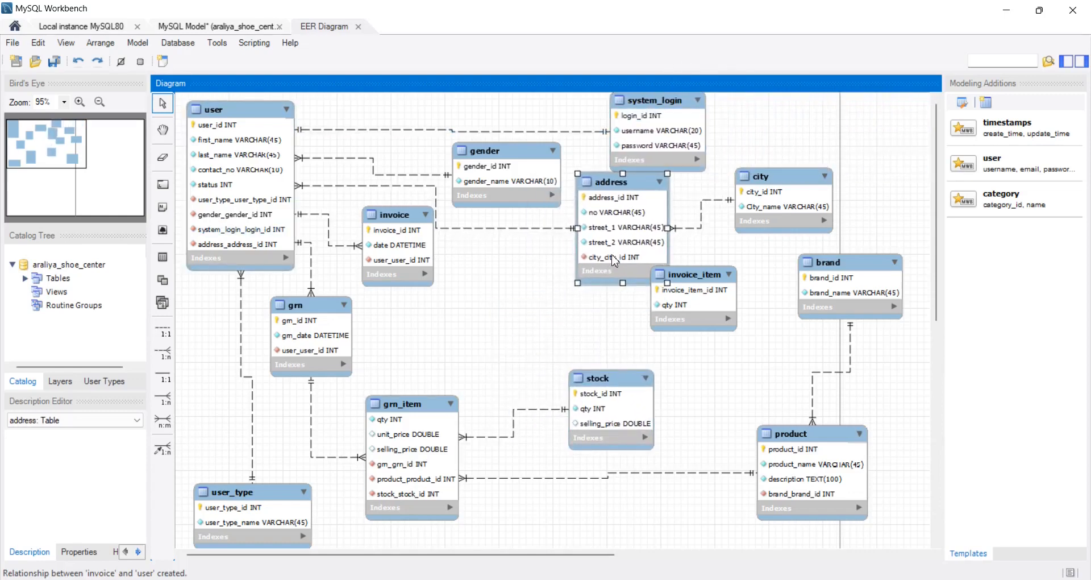
left_click_drag(399, 266, 403, 287)
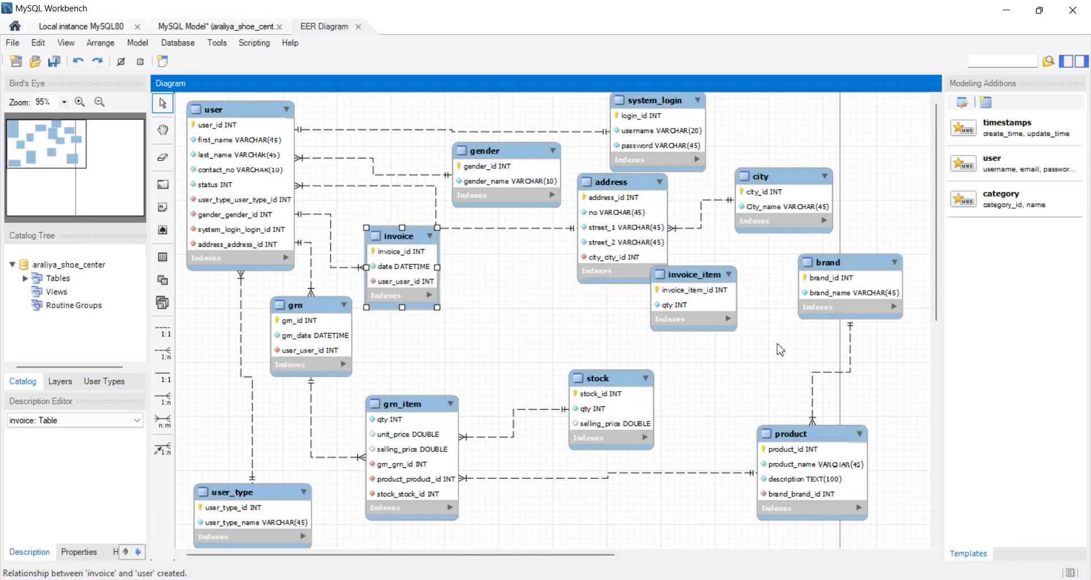
left_click_drag(718, 316, 543, 324)
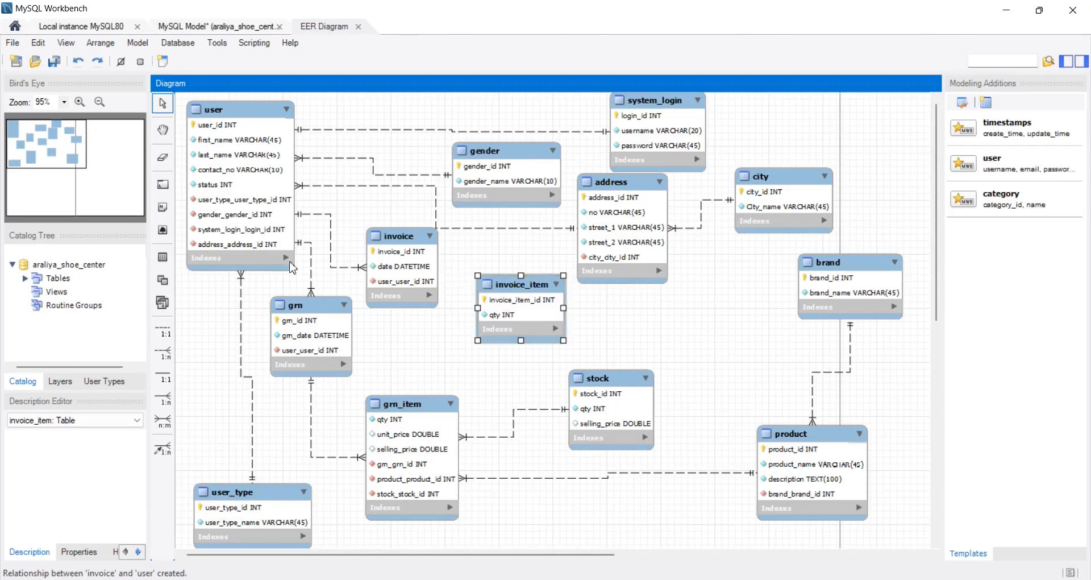
- Create a non-identifying 1:n relationship from invoice_item to invoice, and nudge invoice_item and stock slightly down
left_click(171, 358)
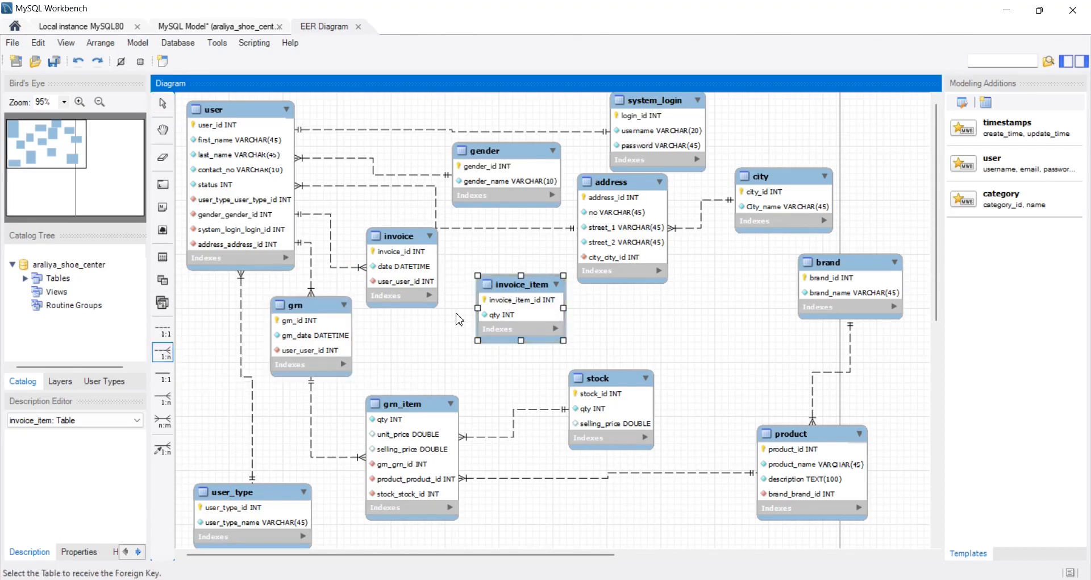
left_click(519, 317)
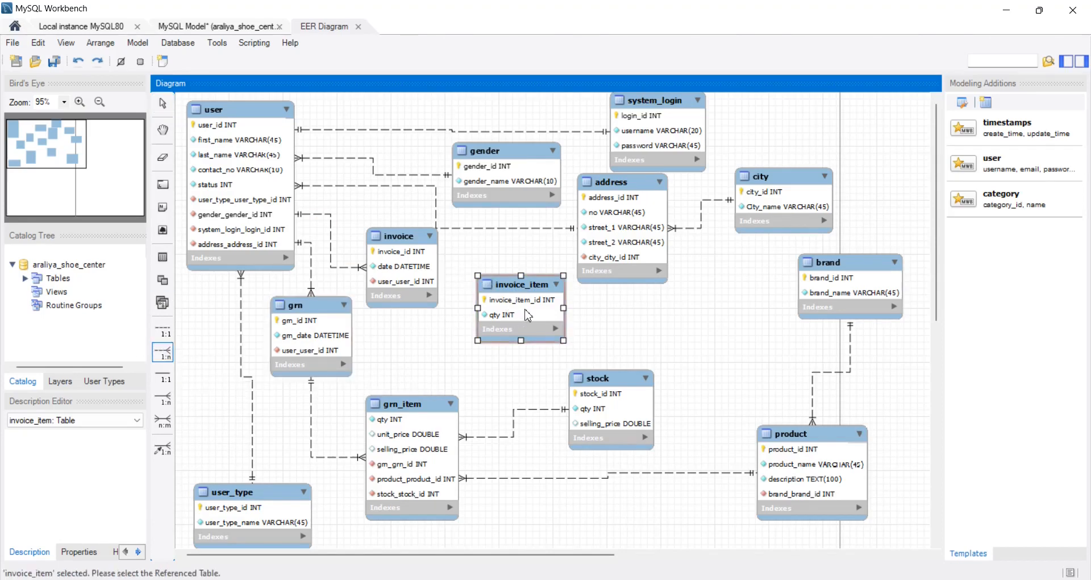
left_click(415, 289)
left_click_drag(529, 329, 526, 339)
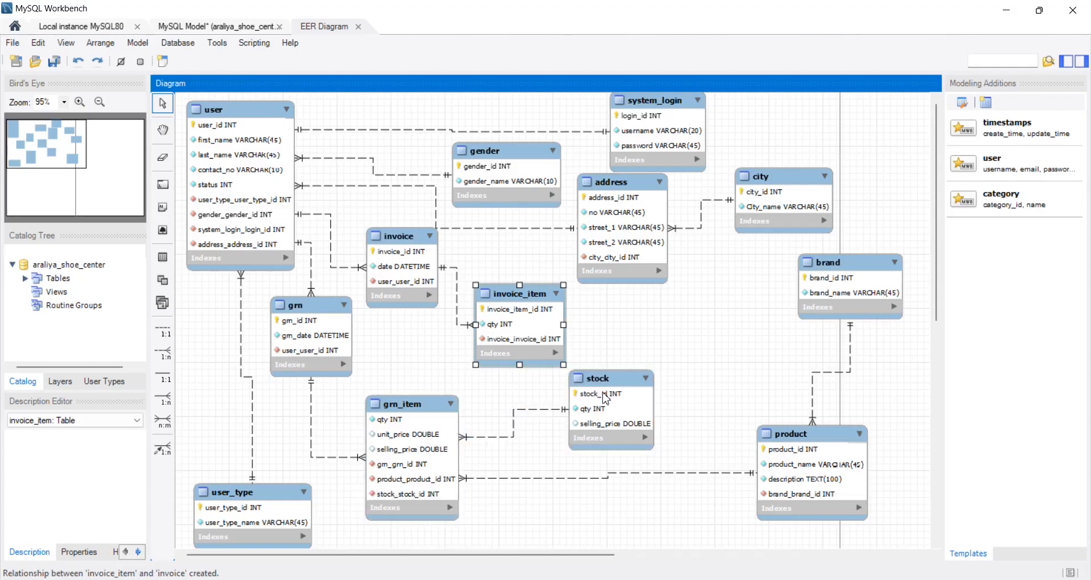
left_click_drag(574, 419, 575, 433)
- Check item 13 of Question Set 33 in the browser PDF, and in MySQL Workbench move invoice_item and stock farther apart
key("alt+Tab")
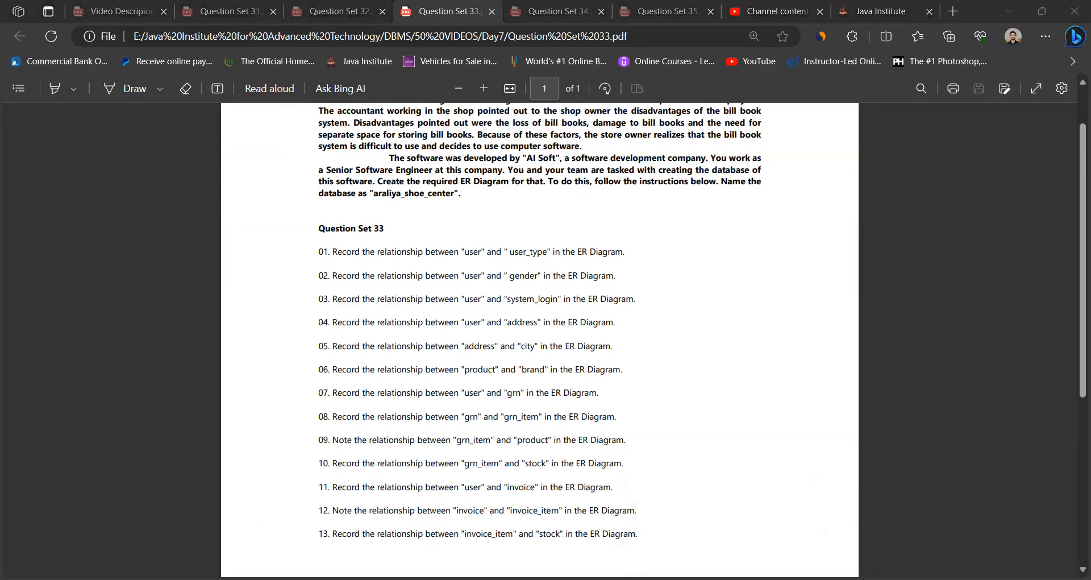
key("alt+Tab")
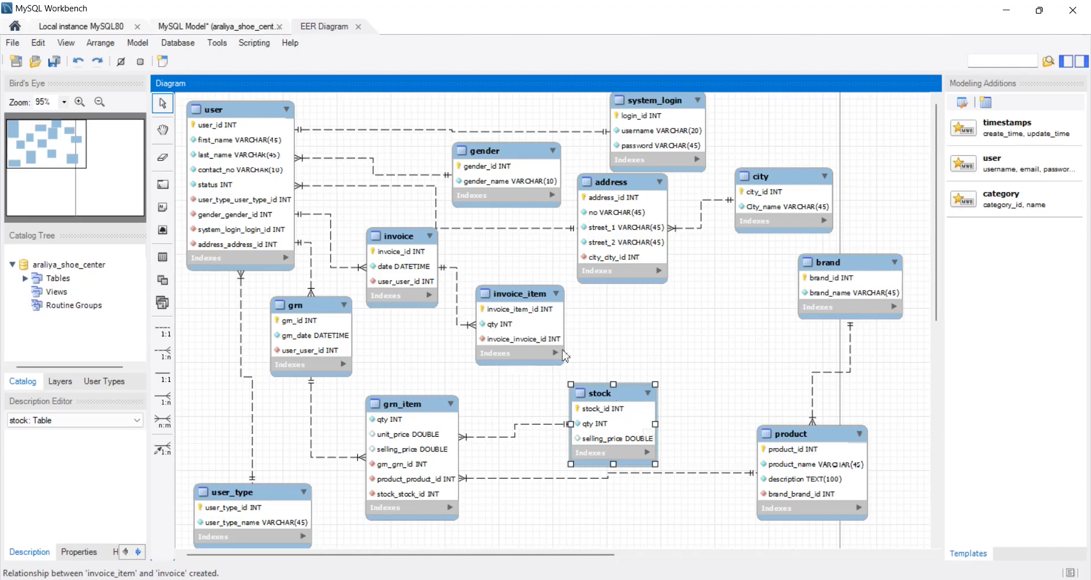
left_click_drag(525, 332, 524, 313)
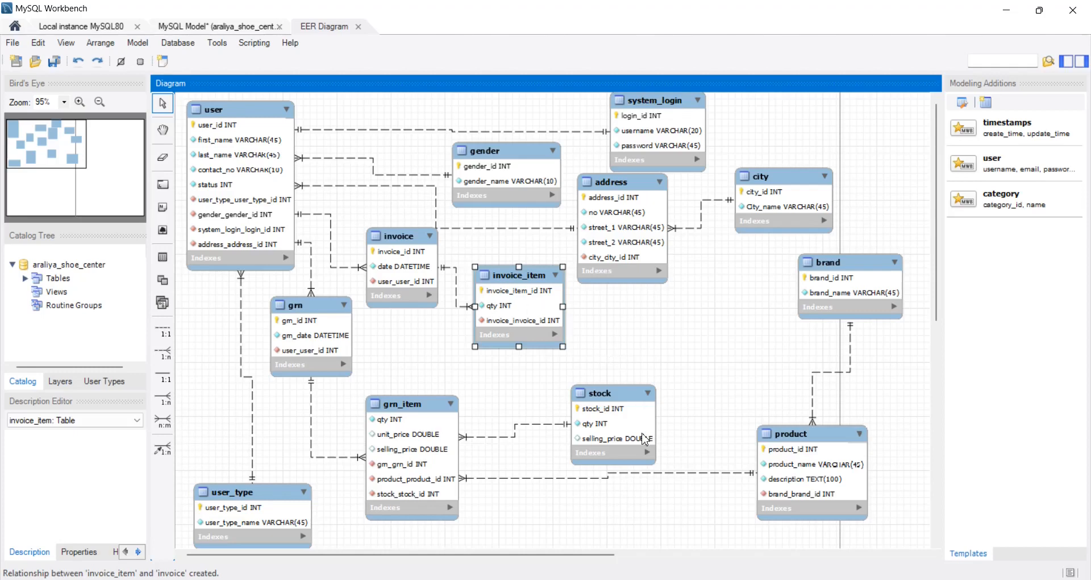
left_click_drag(642, 439, 671, 433)
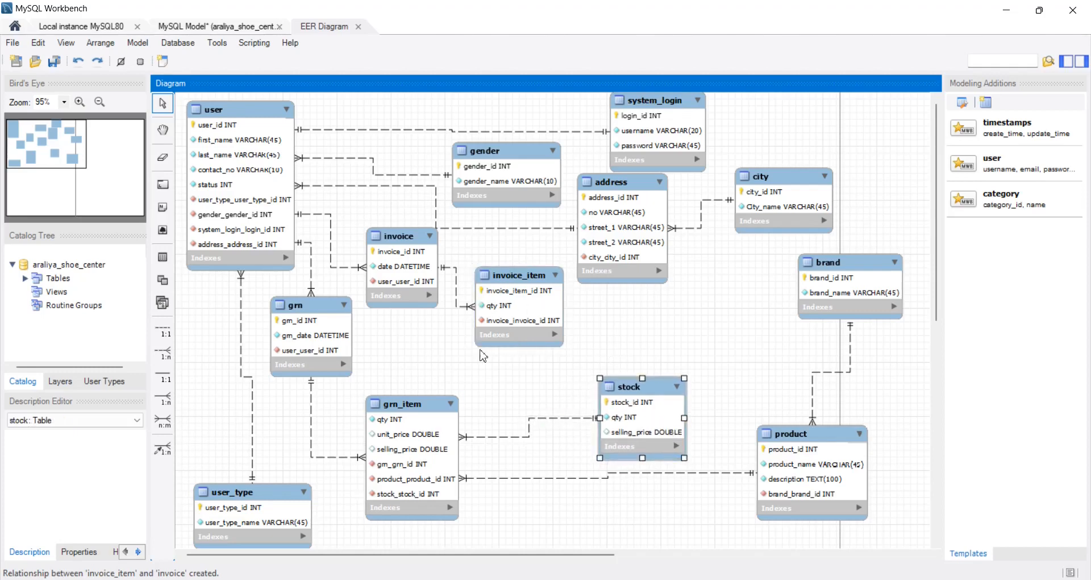
- Create a non-identifying 1:n relationship from invoice_item to stock, and nudge invoice_item and invoice slightly down
left_click(168, 351)
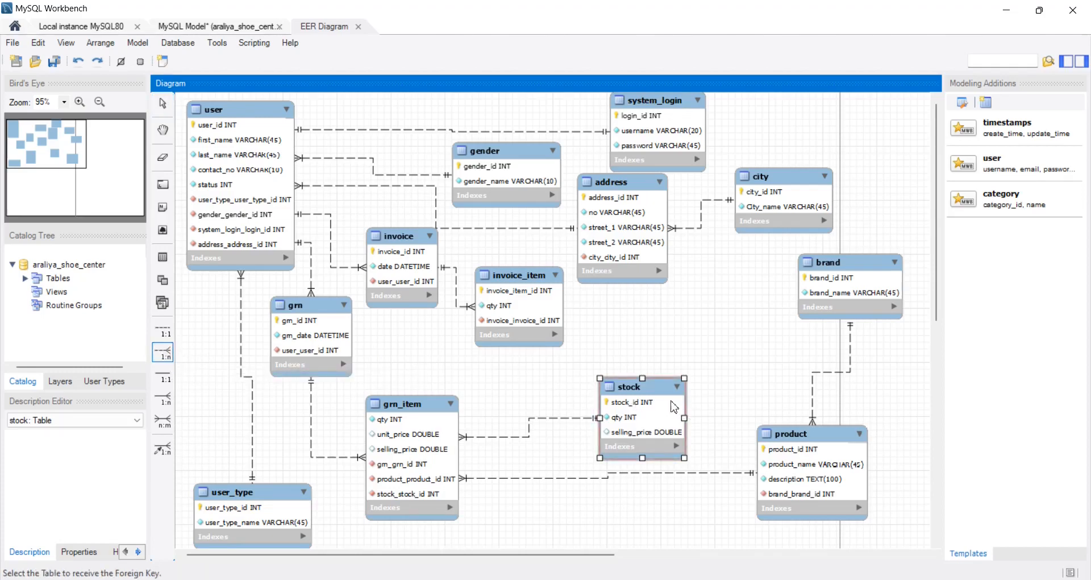
left_click(531, 310)
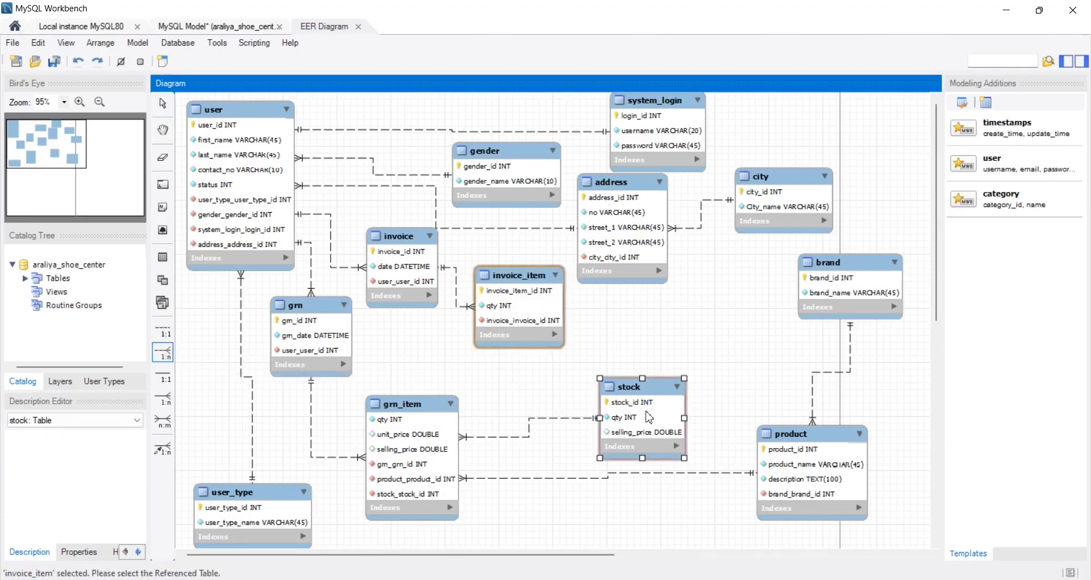
left_click(648, 416)
left_click_drag(518, 337, 522, 353)
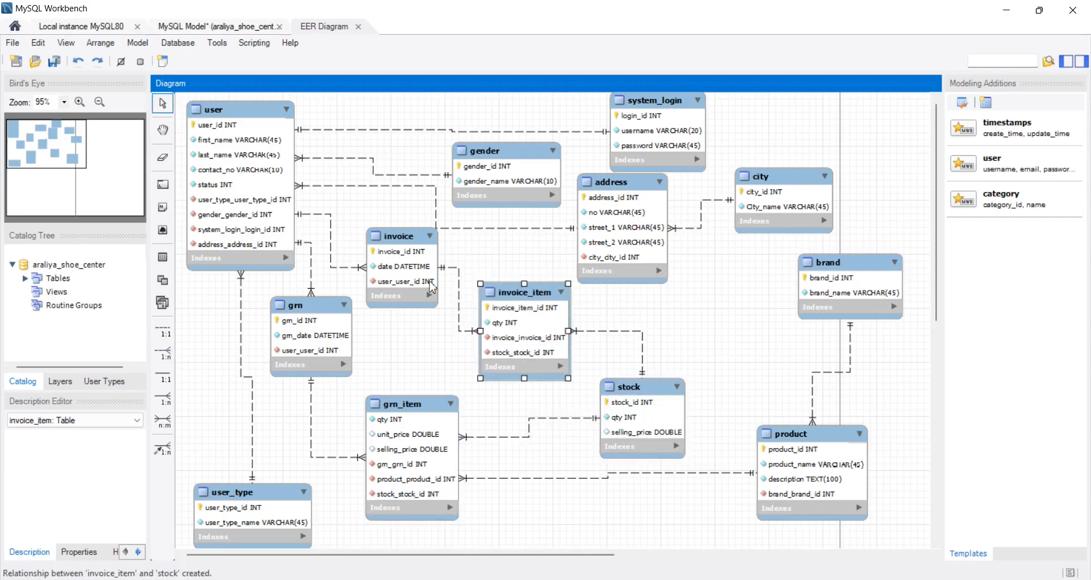
left_click_drag(431, 284, 429, 299)
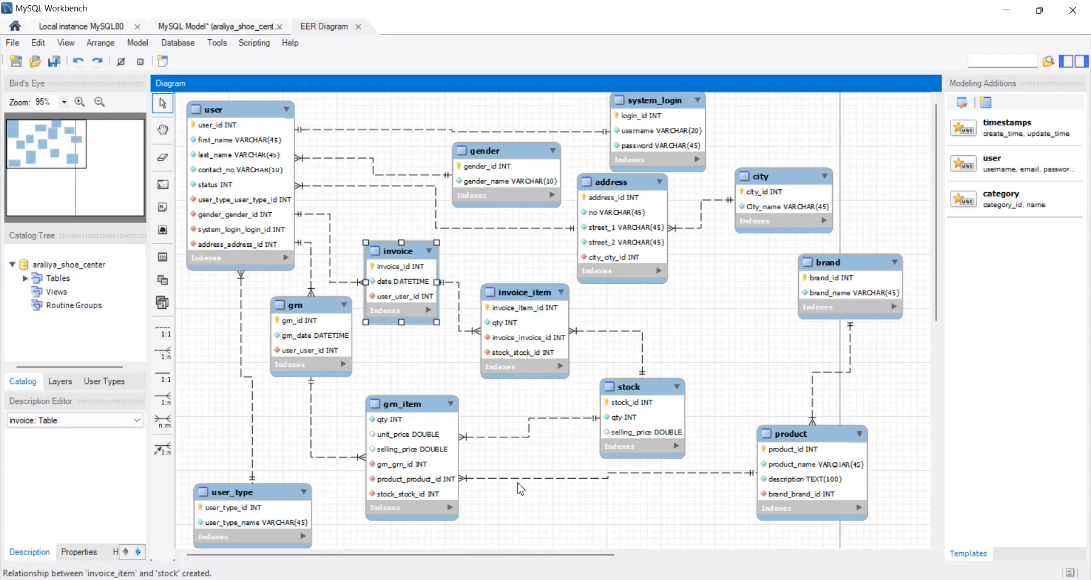
- Review the question list in the browser PDF, and in MySQL Workbench forward engineer the model's table objects to the 127.0.0.1:3306 server with the preset options
left_click(500, 579)
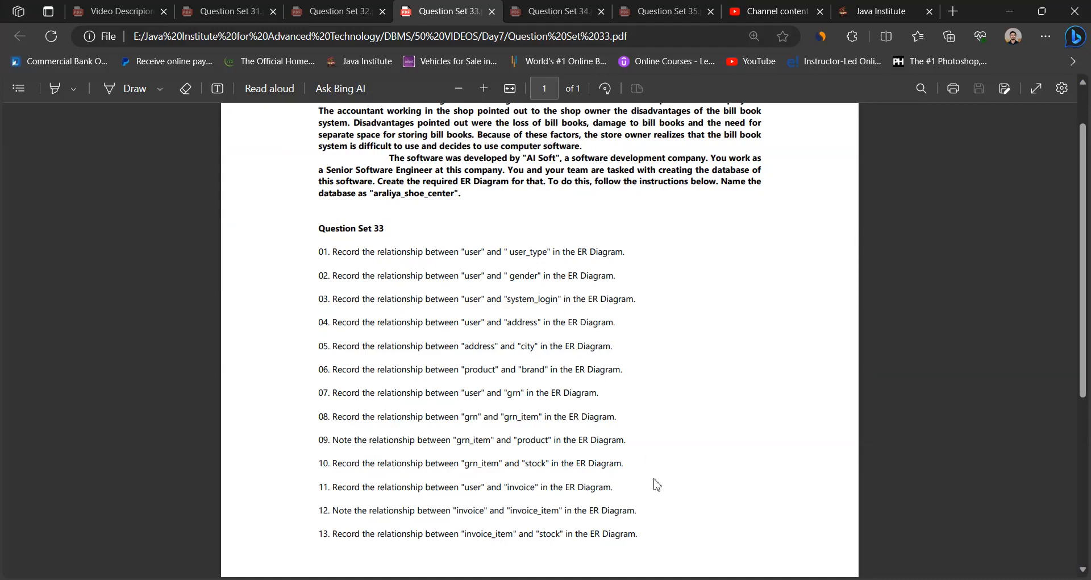
key("alt+Tab")
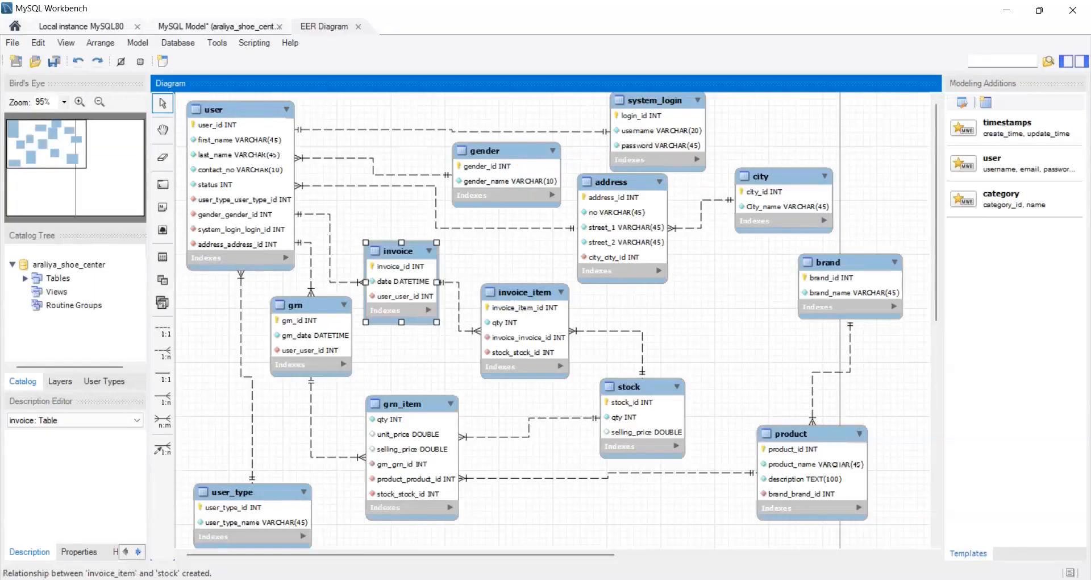
left_click(186, 47)
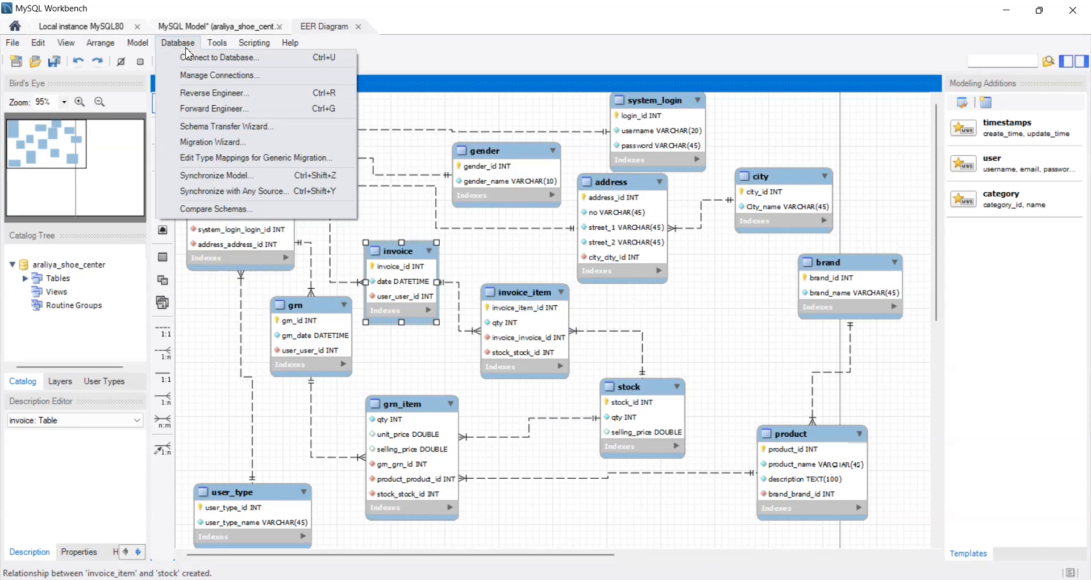
left_click(226, 109)
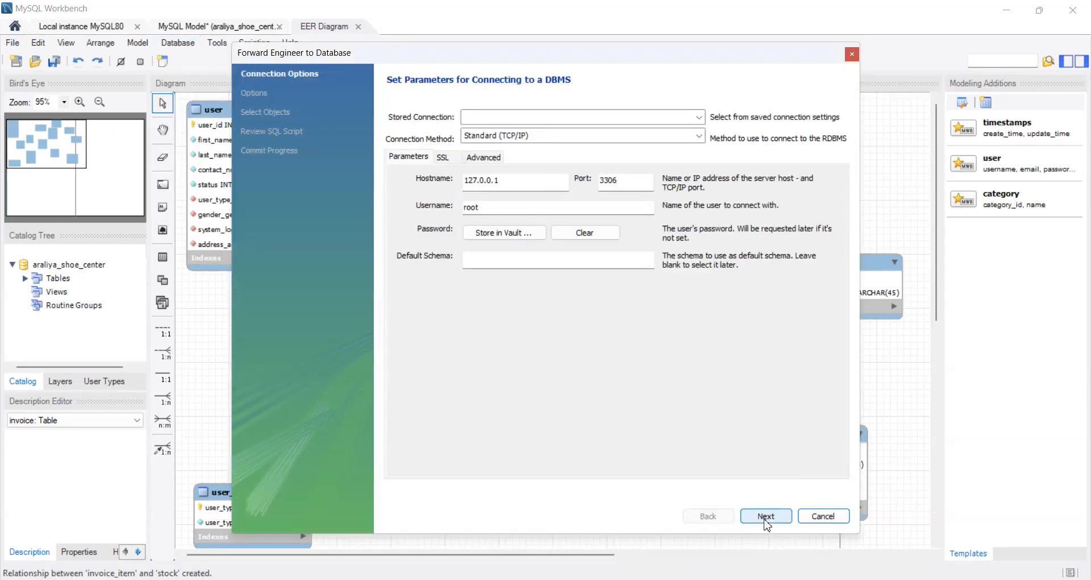
left_click(765, 519)
left_click(766, 517)
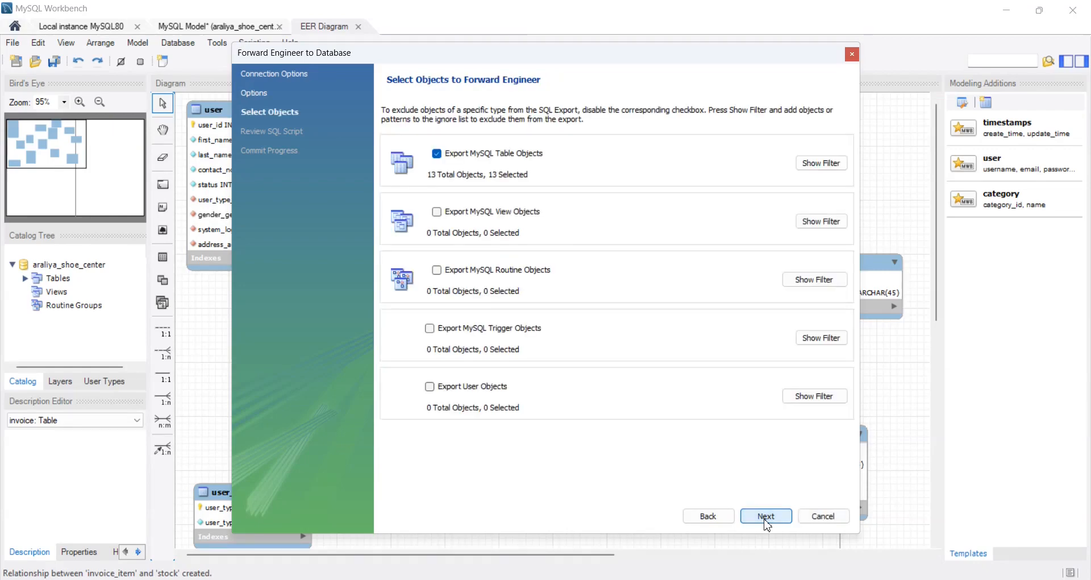
left_click(766, 516)
left_click(767, 516)
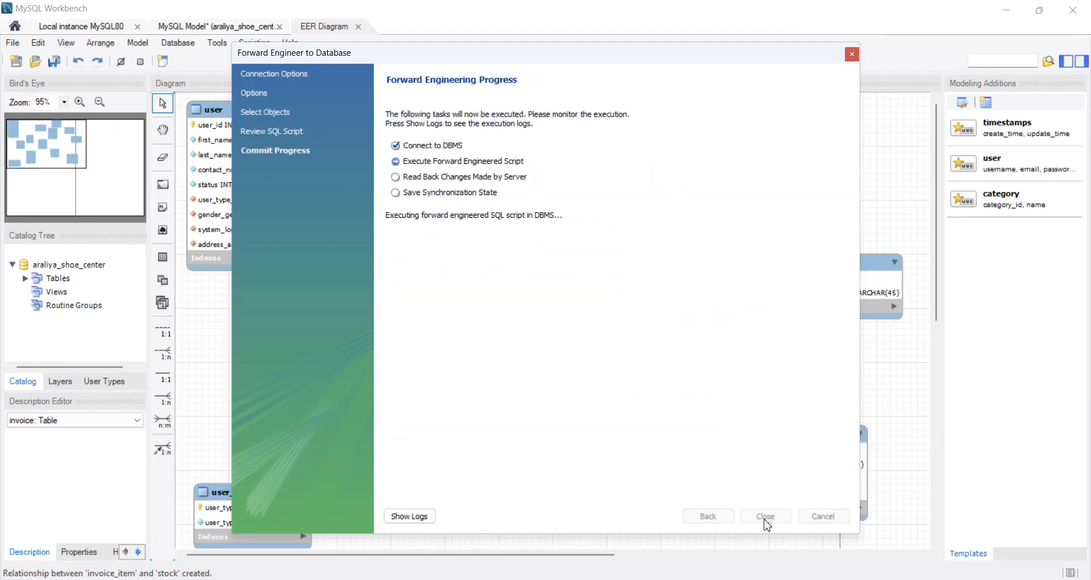
left_click(765, 517)
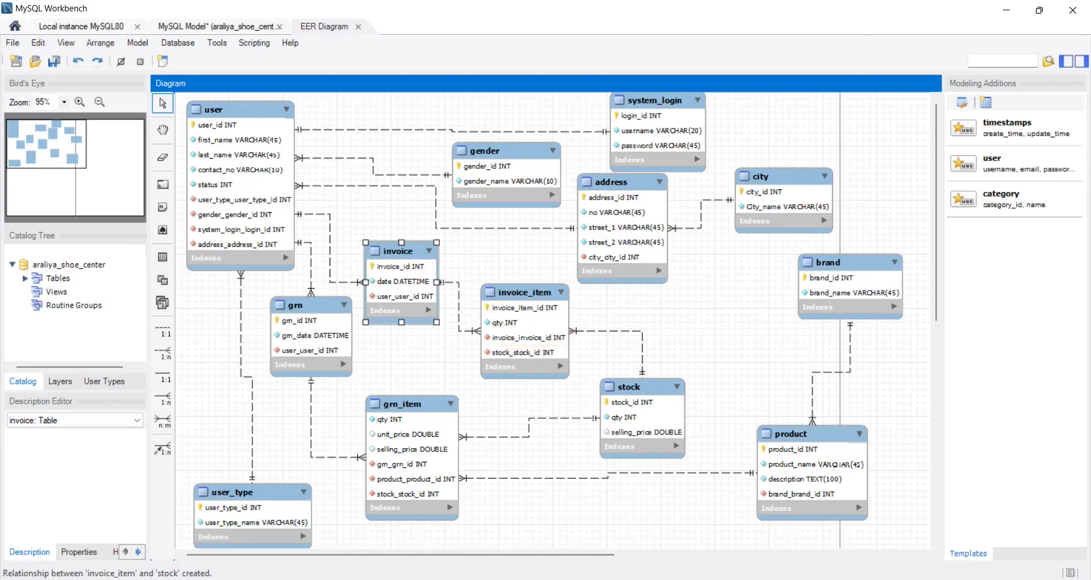
- Switch to the Question Set 33 PDF in the browser and review it from its beginning
key("alt+Tab")
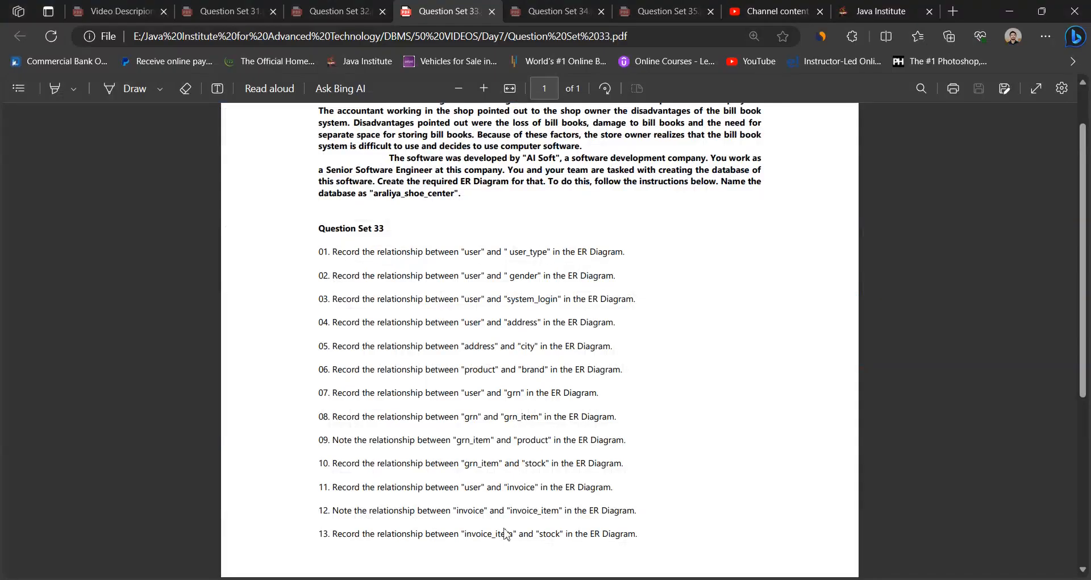
scroll(519, 317, "up", 2)
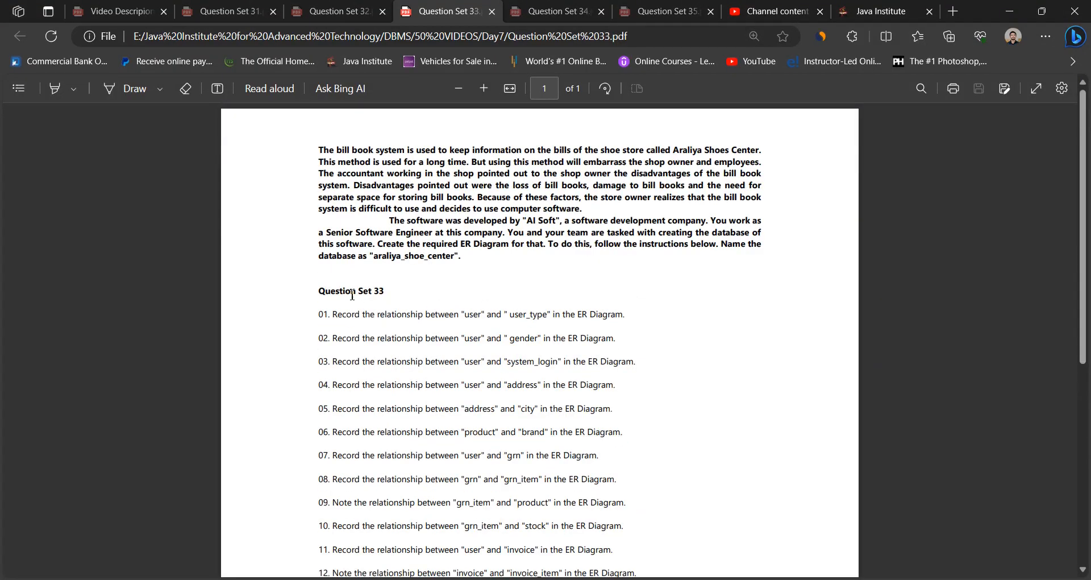